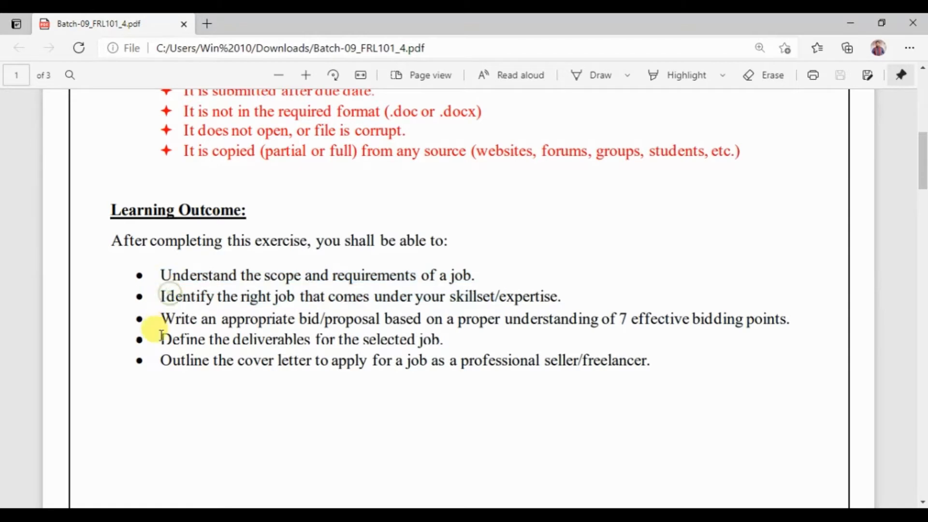
# Read through the learning outcomes in the exercise PDF, marking the lines on job fit, bidding points, deliverables and cover letter.
pyautogui.moveTo(375, 296); pyautogui.dragTo(655, 330)
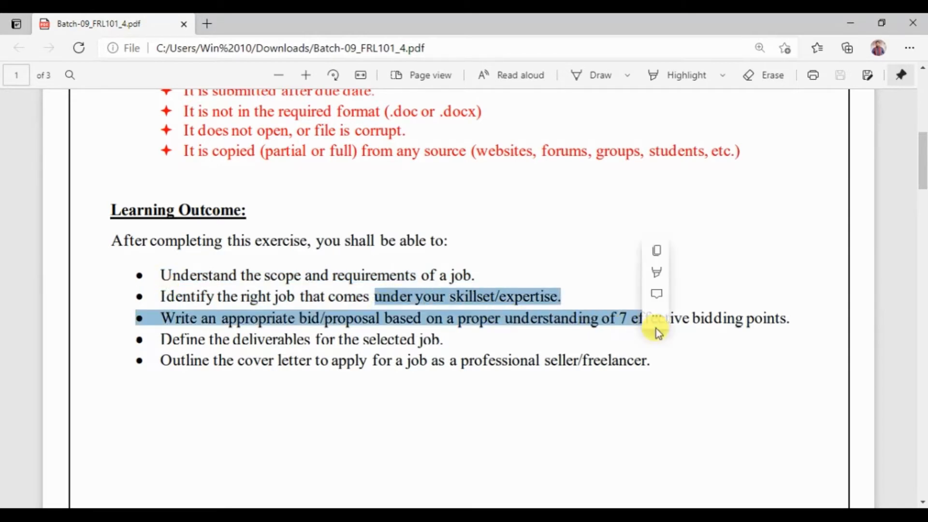
pyautogui.click(770, 327)
pyautogui.moveTo(137, 339); pyautogui.dragTo(447, 341)
pyautogui.moveTo(160, 359); pyautogui.dragTo(667, 351)
pyautogui.click(499, 343)
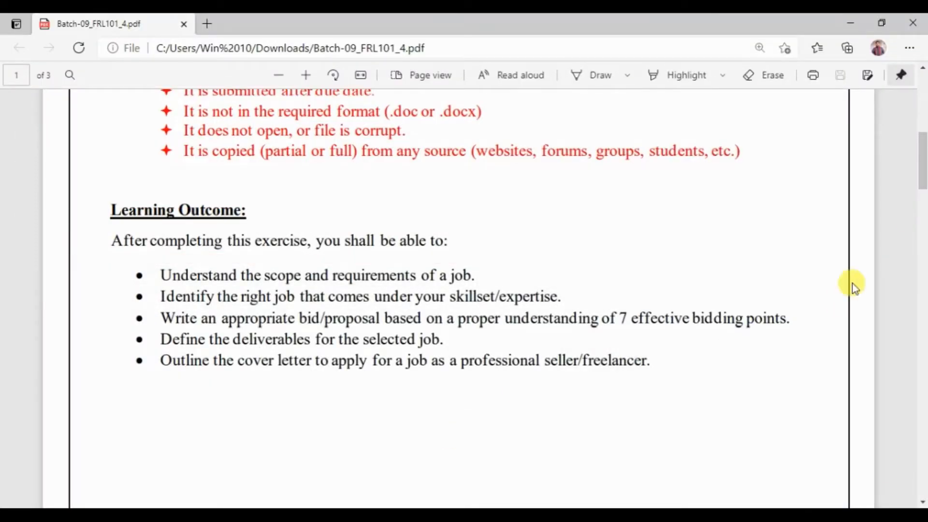
# Highlight "The 7 effective bidding points were taught in Lesson 97-108" in yellow in the PDF's problem statement.
pyautogui.moveTo(921, 187); pyautogui.dragTo(922, 246)
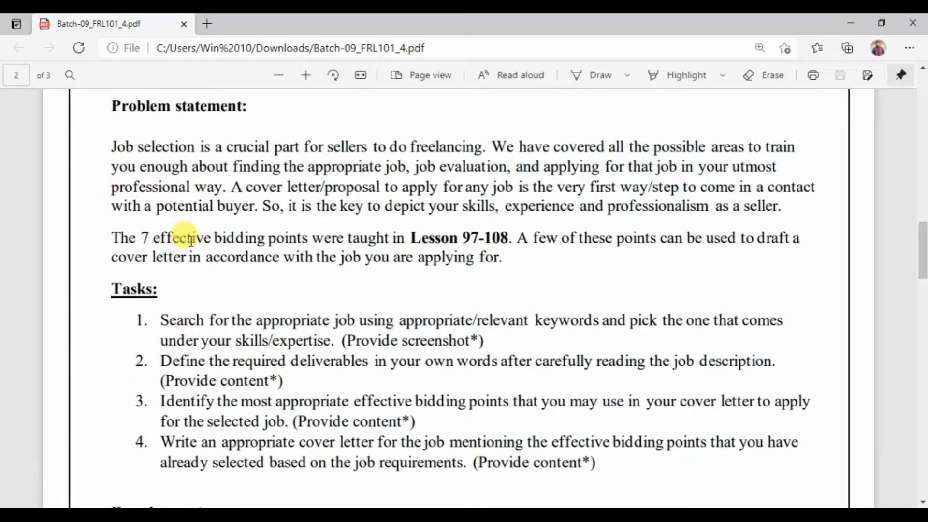
pyautogui.moveTo(115, 238); pyautogui.dragTo(508, 237)
pyautogui.moveTo(521, 140)
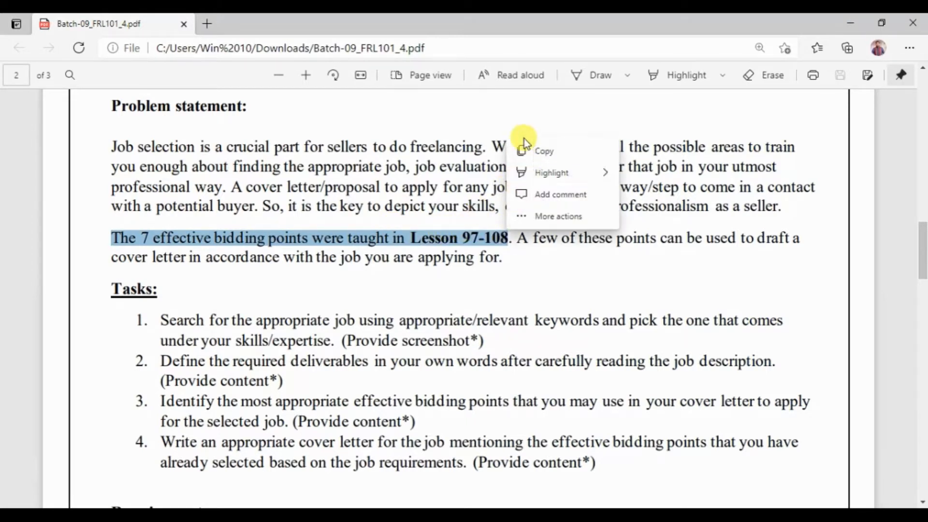
pyautogui.moveTo(521, 176)
pyautogui.click(642, 175)
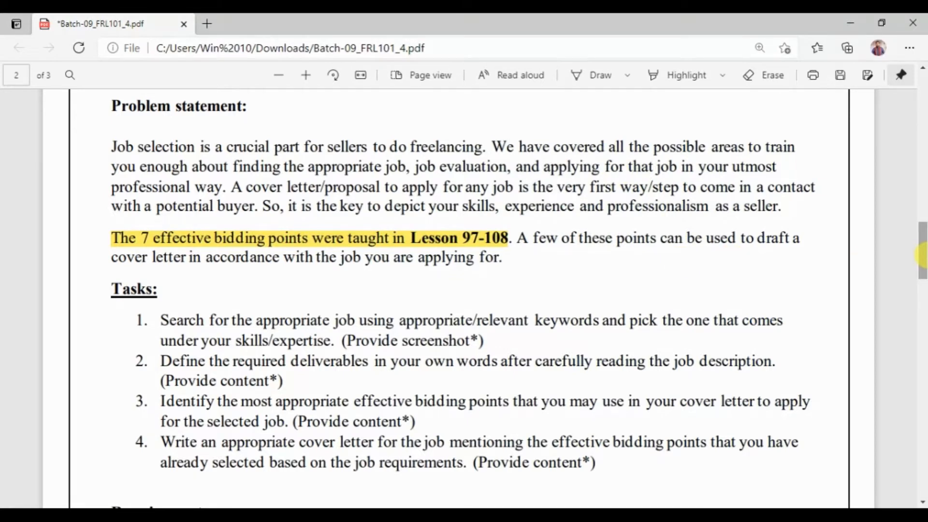
# Copy the Tasks heading and task 1 from the PDF into the Word document, with the task text starting on its own line after "Tasks: 1.".
pyautogui.scroll(-3, 921, 255)
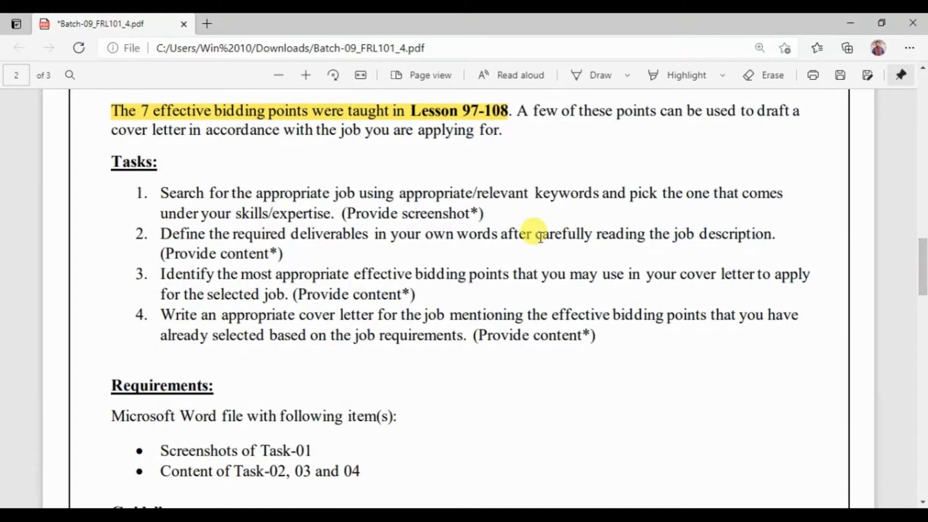
pyautogui.moveTo(114, 163); pyautogui.dragTo(485, 218)
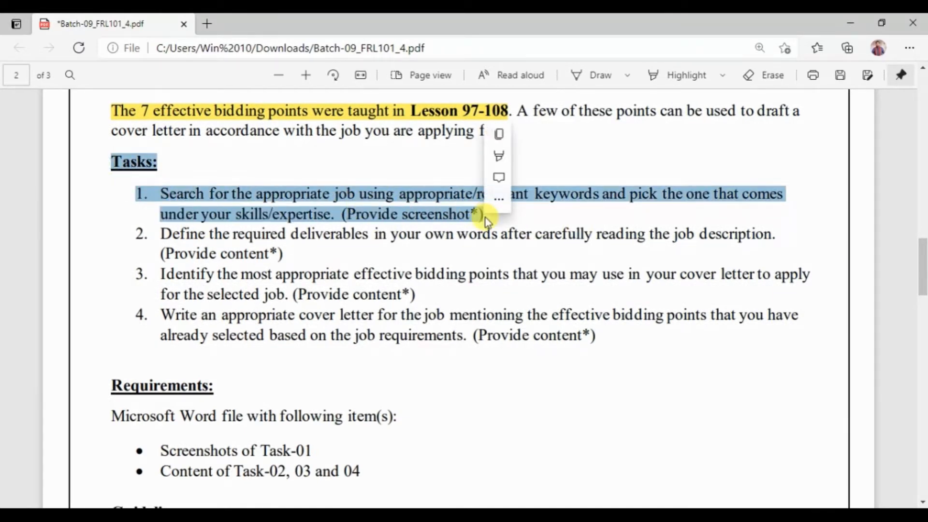
pyautogui.hotkey('ctrl', 'c')
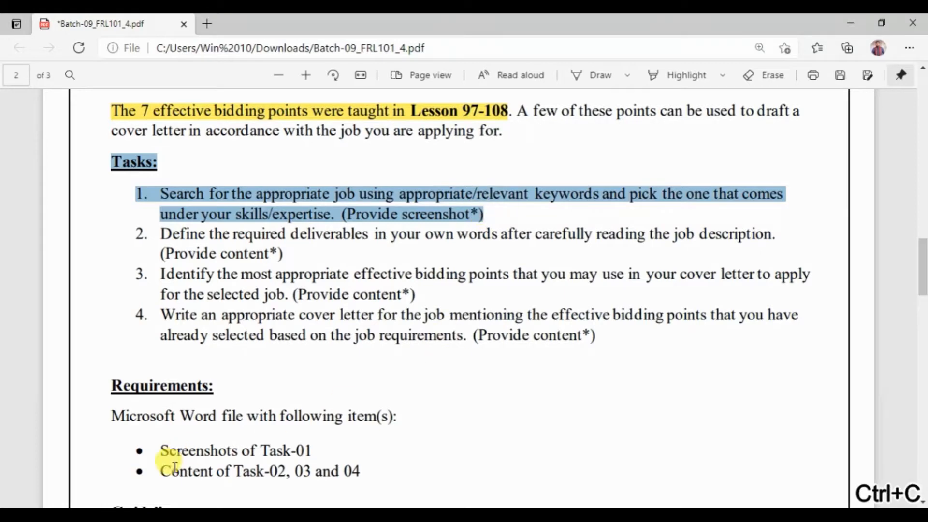
pyautogui.click(167, 514)
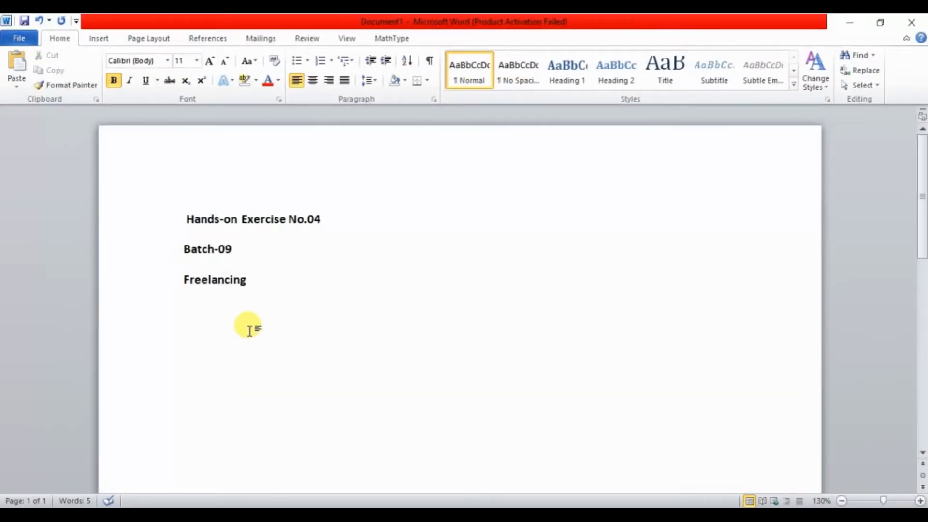
pyautogui.hotkey('ctrl', 'v')
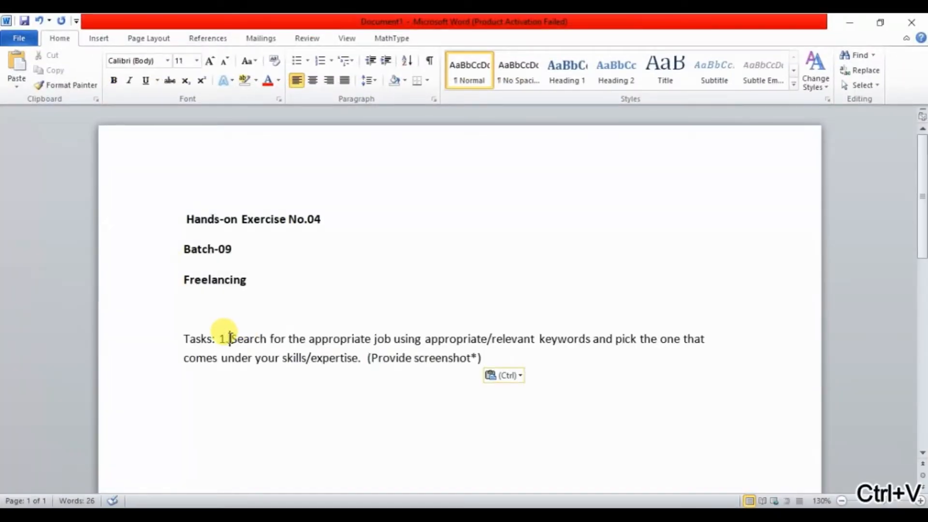
pyautogui.click(229, 338)
pyautogui.press('Return')
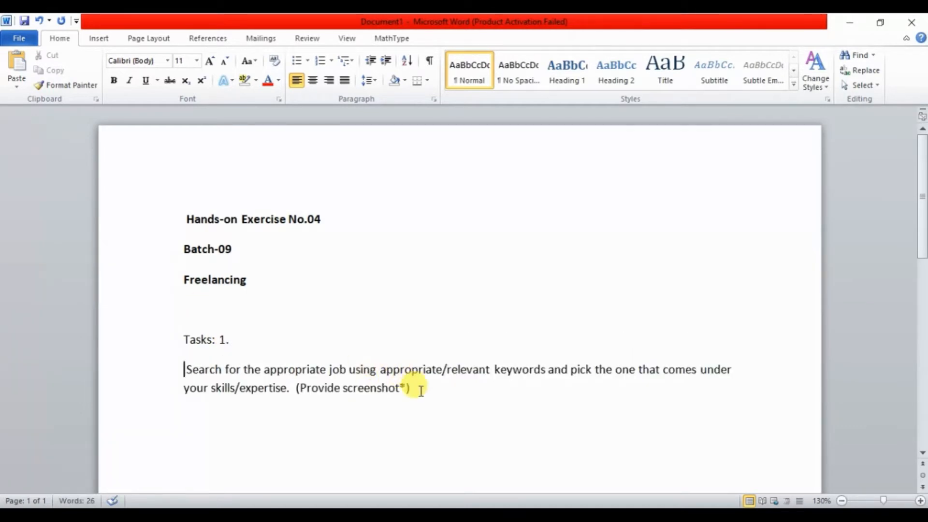
# Increase the font size of the "Tasks: 1." line and its task text to 12.
pyautogui.moveTo(420, 391); pyautogui.dragTo(174, 334)
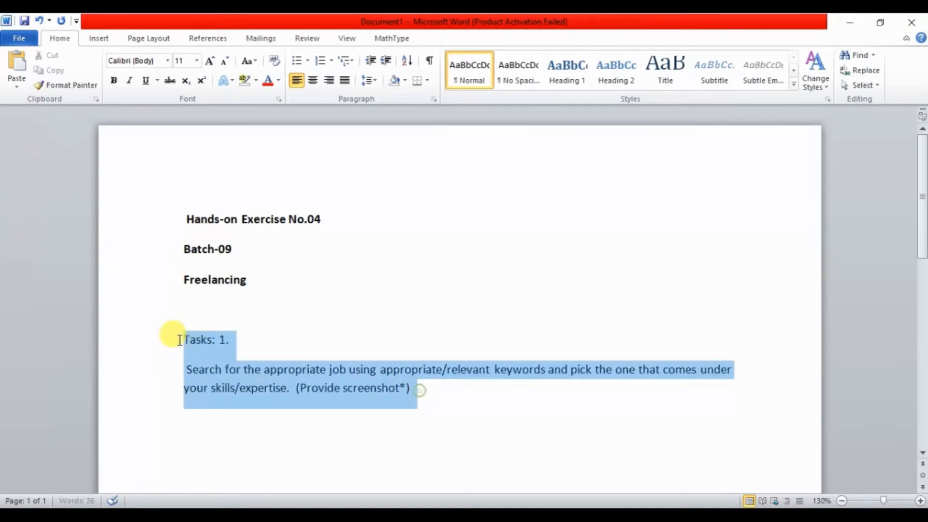
pyautogui.click(166, 61)
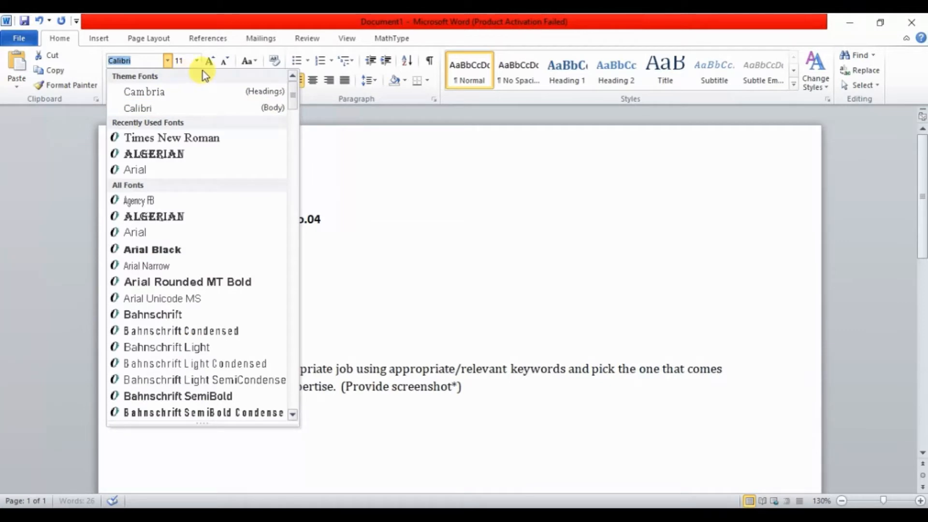
pyautogui.click(209, 60)
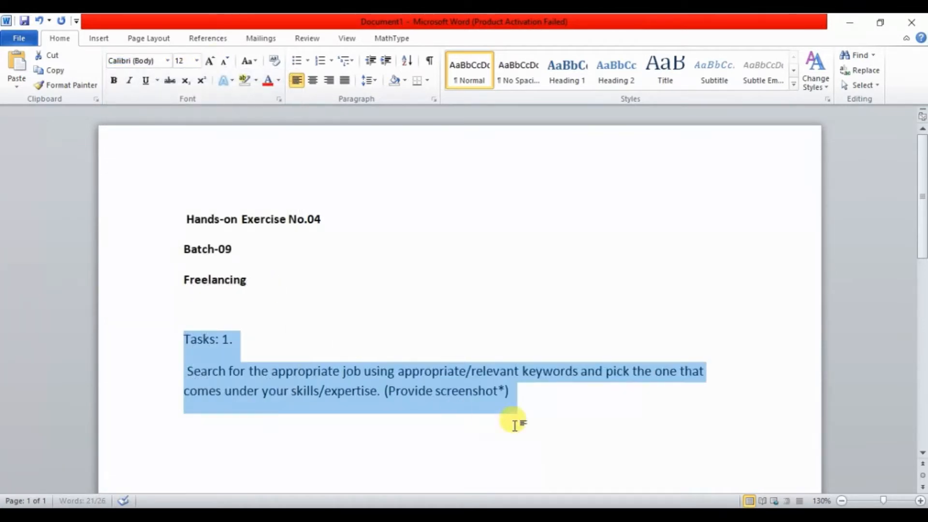
pyautogui.click(534, 418)
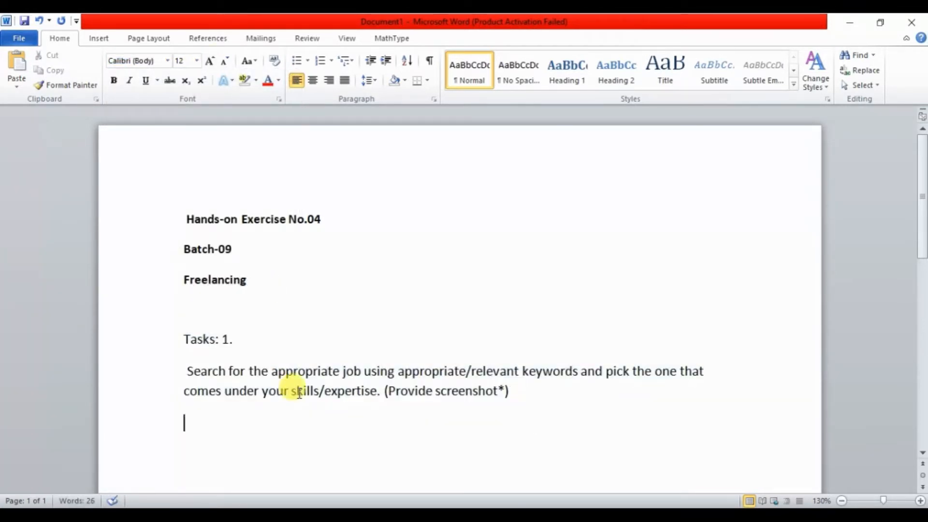
pyautogui.moveTo(182, 363); pyautogui.dragTo(408, 371)
pyautogui.click(405, 371)
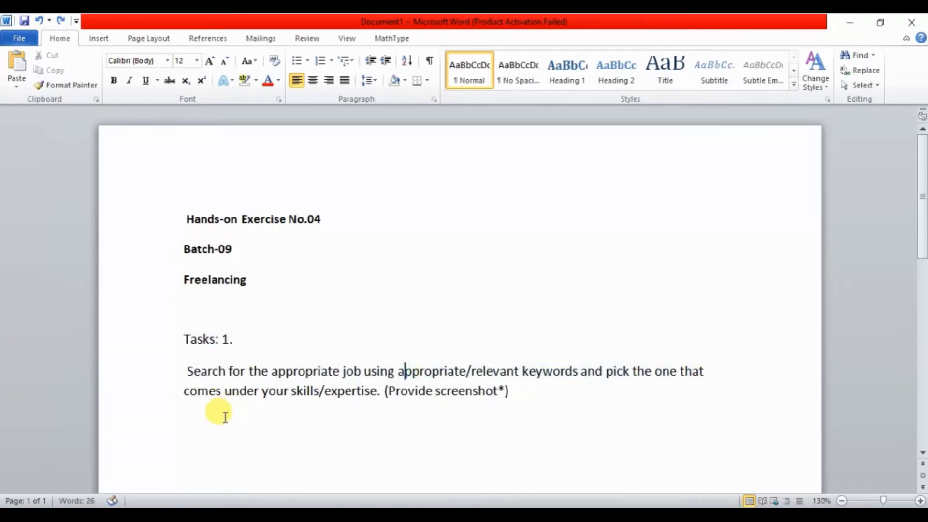
pyautogui.click(218, 422)
pyautogui.write('ing fiverr for job searching')
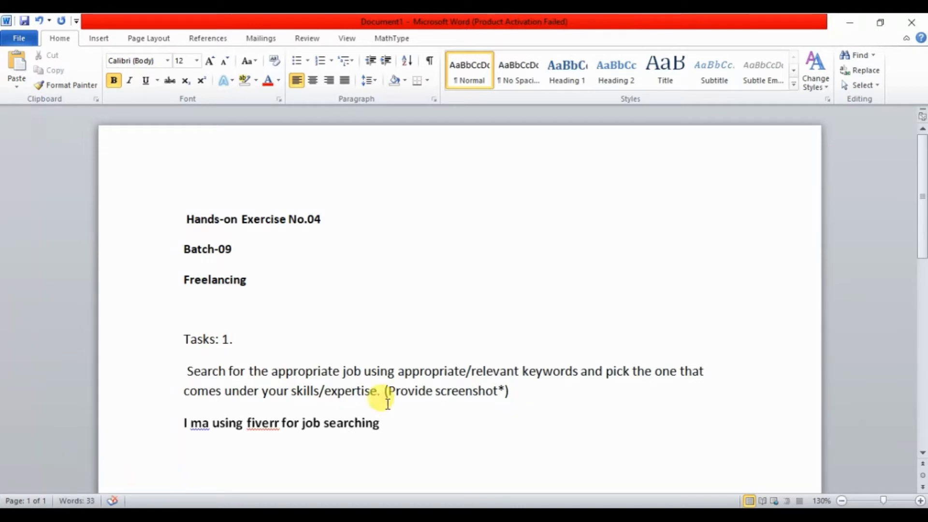
pyautogui.moveTo(441, 416); pyautogui.dragTo(186, 421)
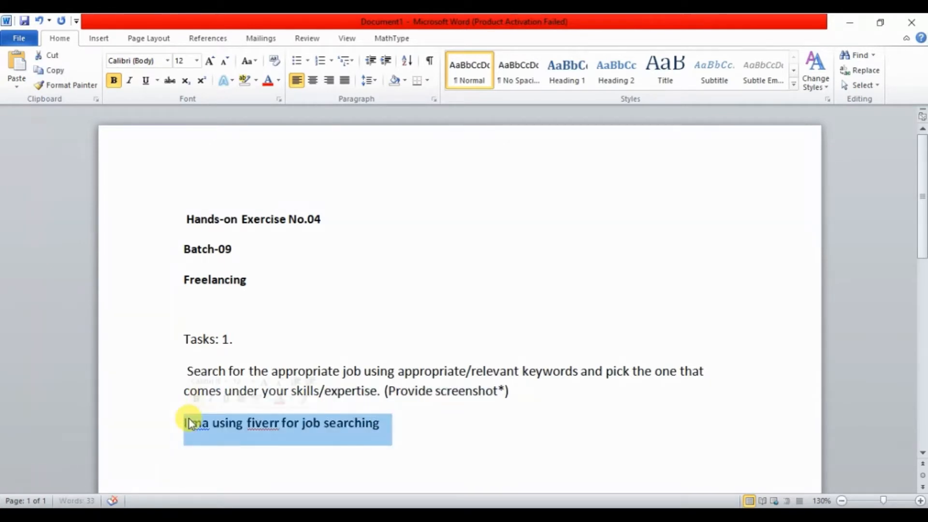
pyautogui.press('BackSpace')
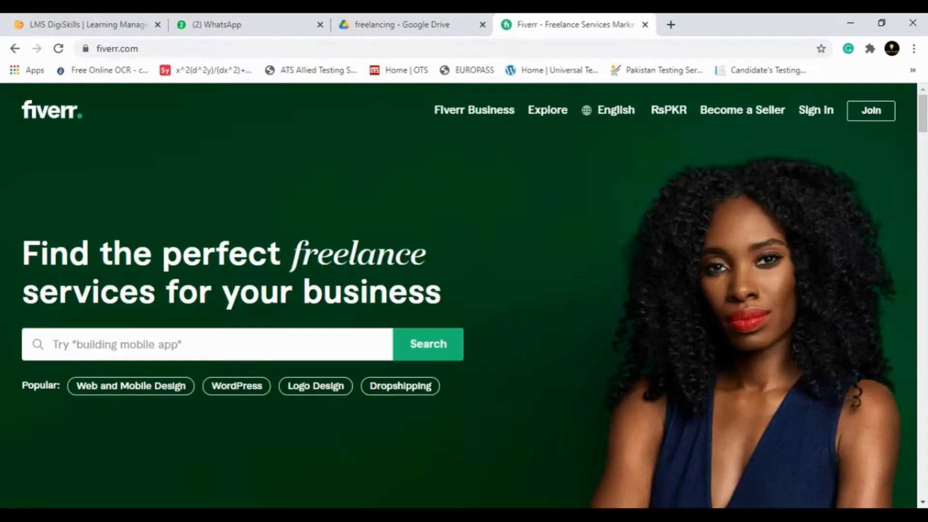
# Switch to the Fiverr page in the browser and search for the suggested service "pcb design".
pyautogui.hotkey('alt', 'Tab')
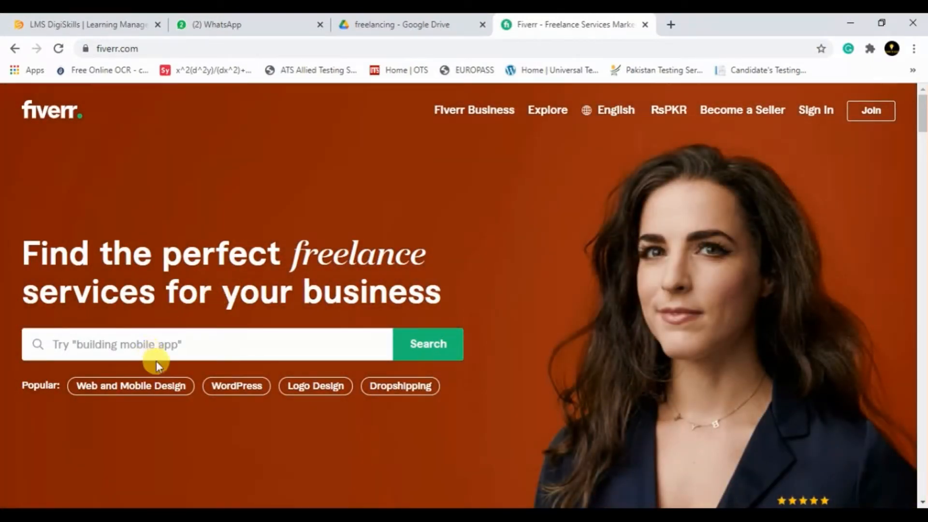
pyautogui.click(157, 344)
pyautogui.write('pcb')
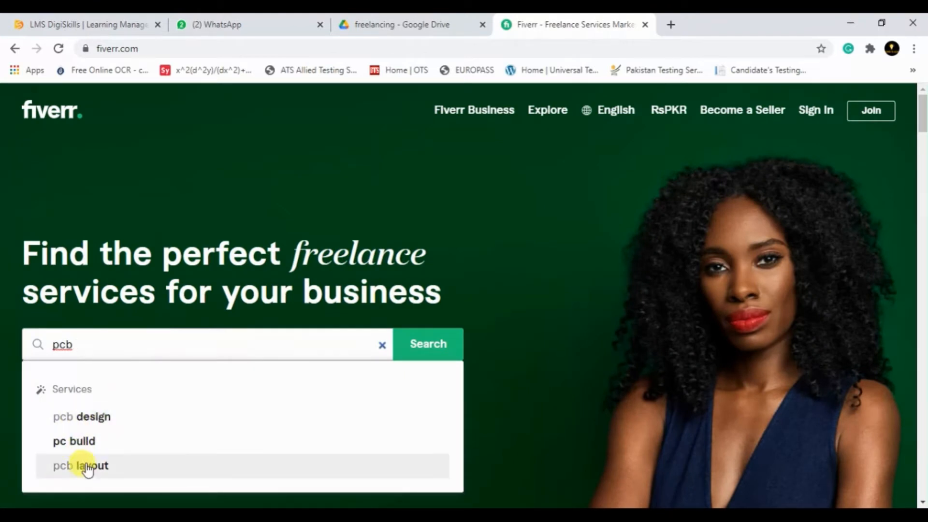
pyautogui.click(94, 416)
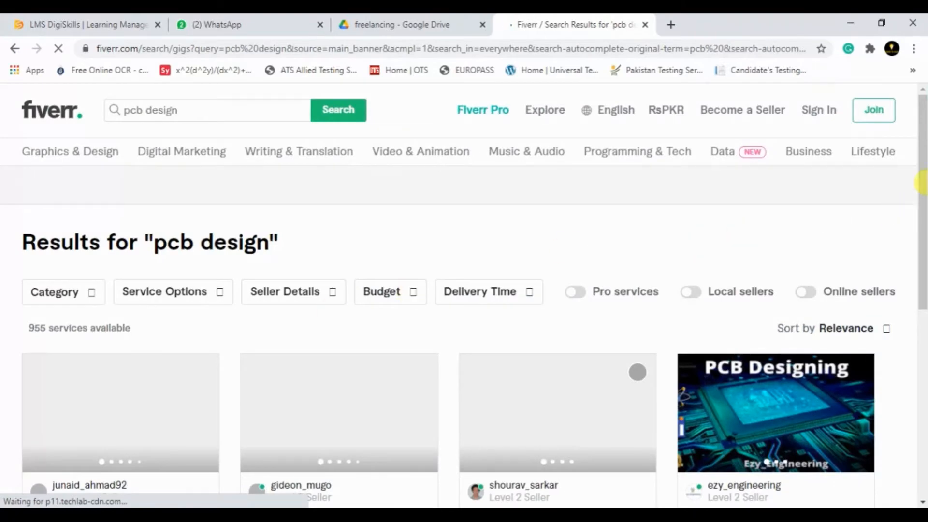
# Browse the search results and open the gig "I will create pcb design layout and schematic design for you".
pyautogui.scroll(-3, 920, 178)
pyautogui.scroll(3, 920, 162)
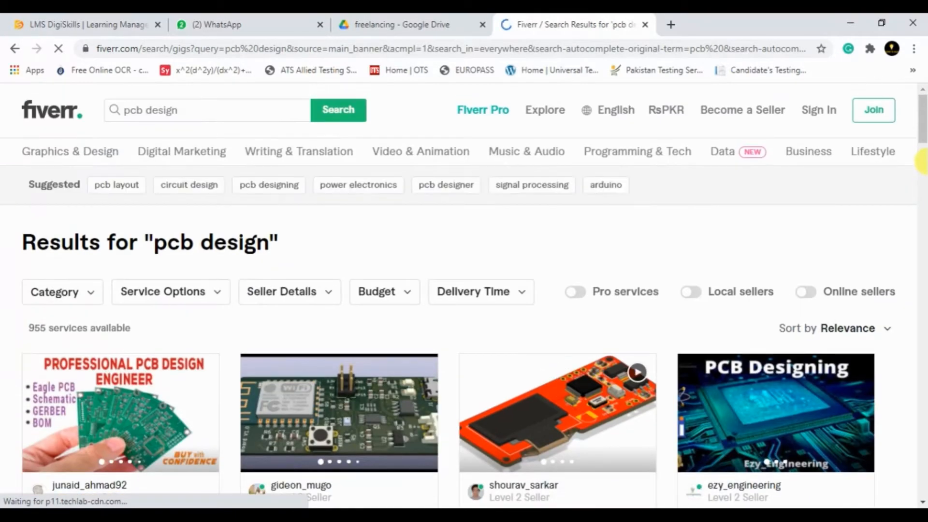
pyautogui.scroll(-1, 923, 125)
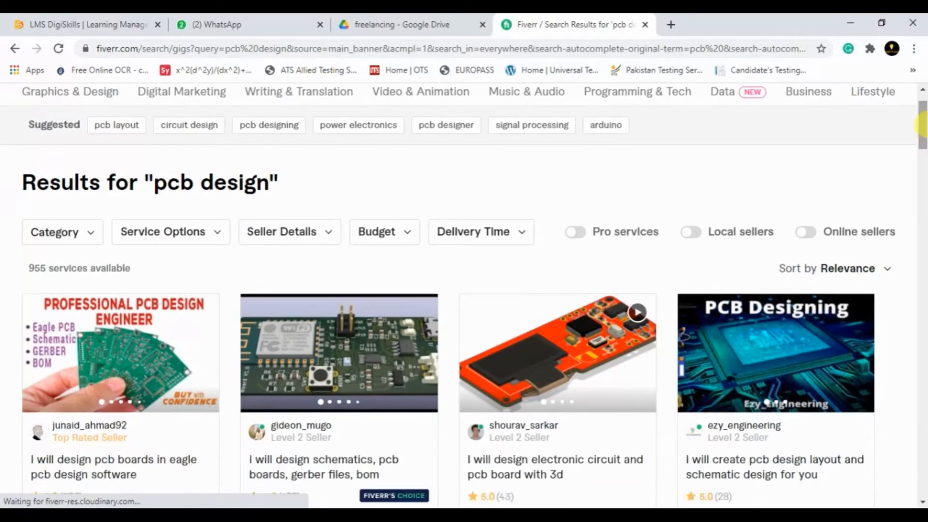
pyautogui.scroll(-2, 923, 125)
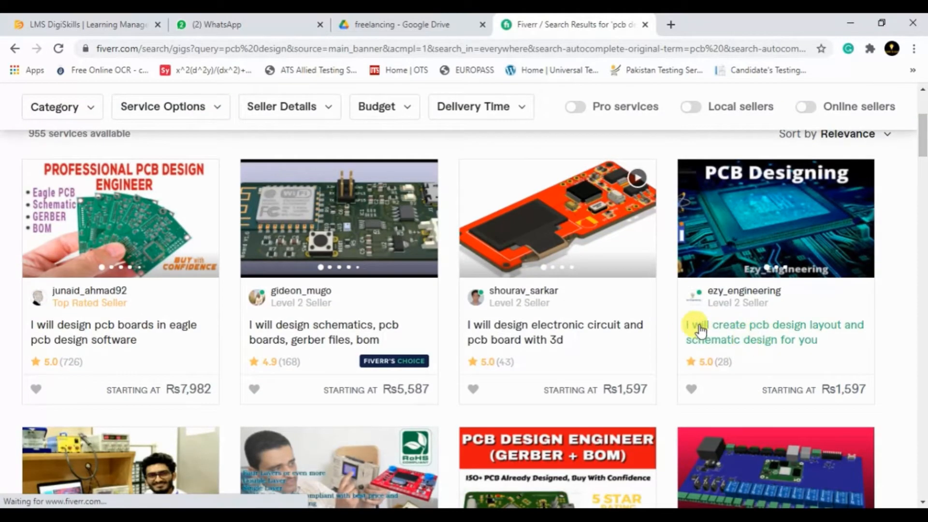
pyautogui.click(721, 340)
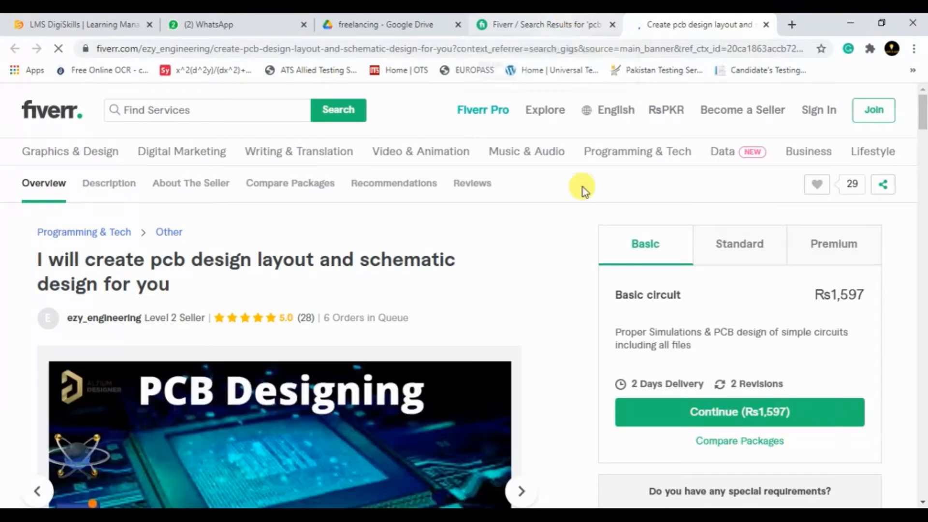
# Capture a screen snip of the gig page covering its title, seller rating and PCB Designing image.
pyautogui.moveTo(925, 108)
pyautogui.mouseDown()
pyautogui.moveTo(924, 160)
pyautogui.moveTo(919, 86)
pyautogui.moveTo(922, 122)
pyautogui.mouseUp()
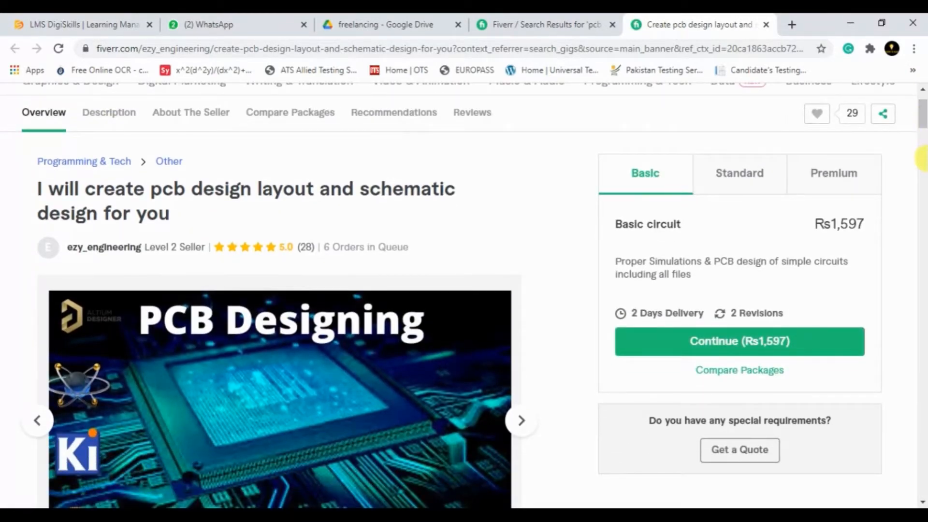
pyautogui.moveTo(921, 121)
pyautogui.mouseDown()
pyautogui.moveTo(922, 142)
pyautogui.moveTo(921, 115)
pyautogui.mouseUp()
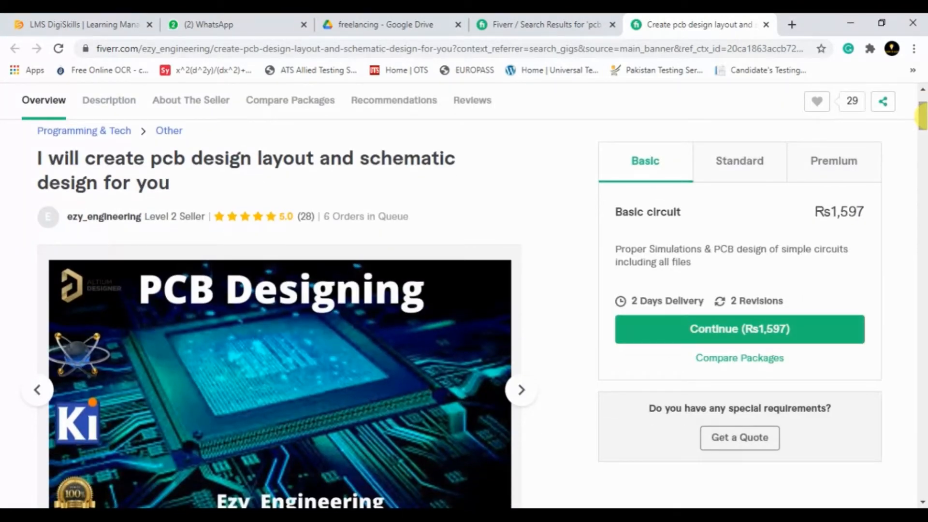
pyautogui.press('super+shift+s')
pyautogui.moveTo(16, 70)
pyautogui.mouseDown()
pyautogui.moveTo(288, 279)
pyautogui.moveTo(662, 442)
pyautogui.moveTo(571, 508)
pyautogui.mouseUp()
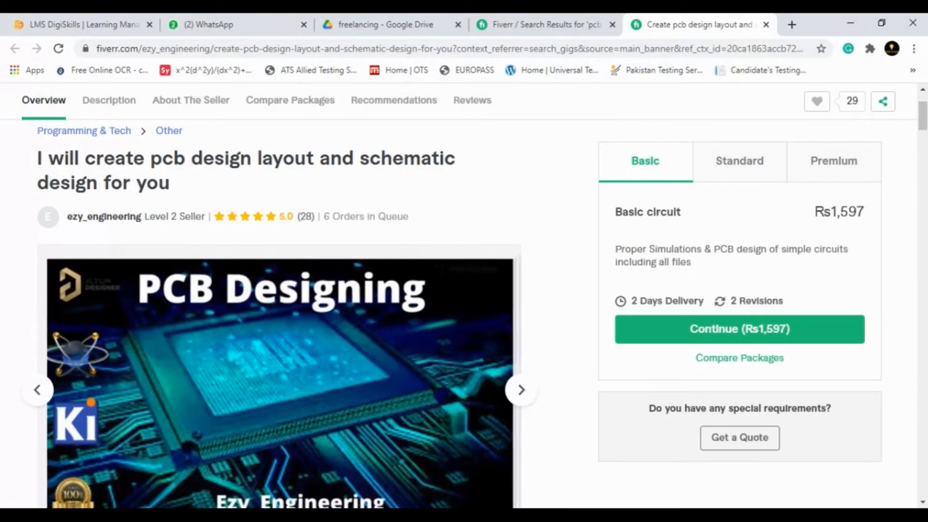
# Return to the Word document, add the line "PCB Designing" under task 1 and paste the gig screenshot below it.
pyautogui.click(290, 517)
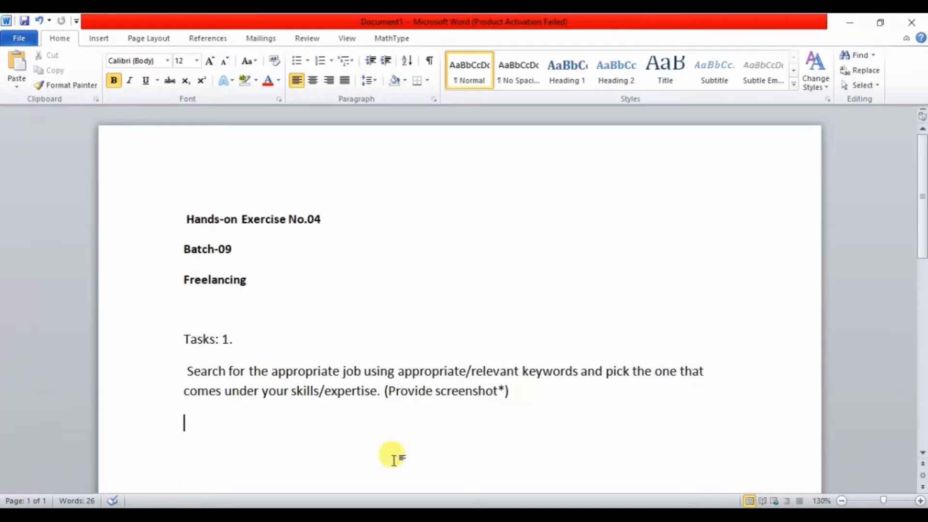
pyautogui.write('PCB Designing')
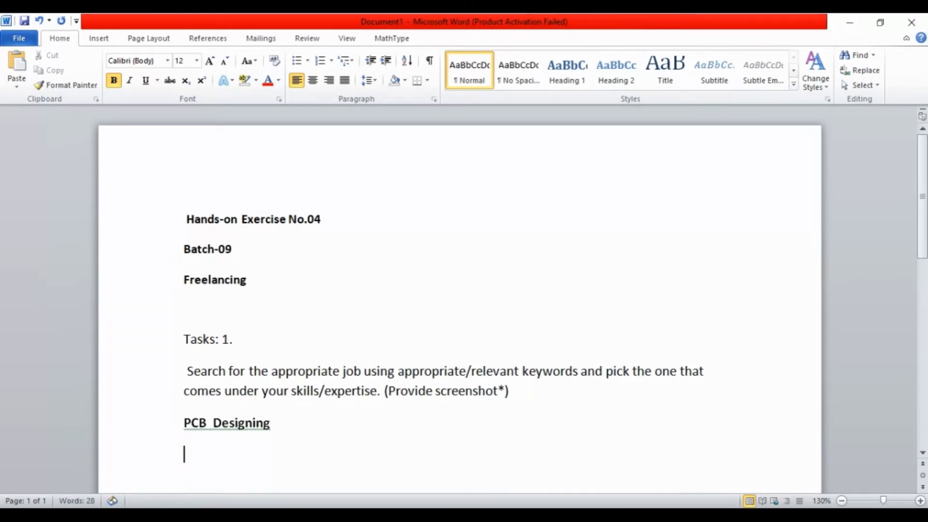
pyautogui.hotkey('ctrl', 'v')
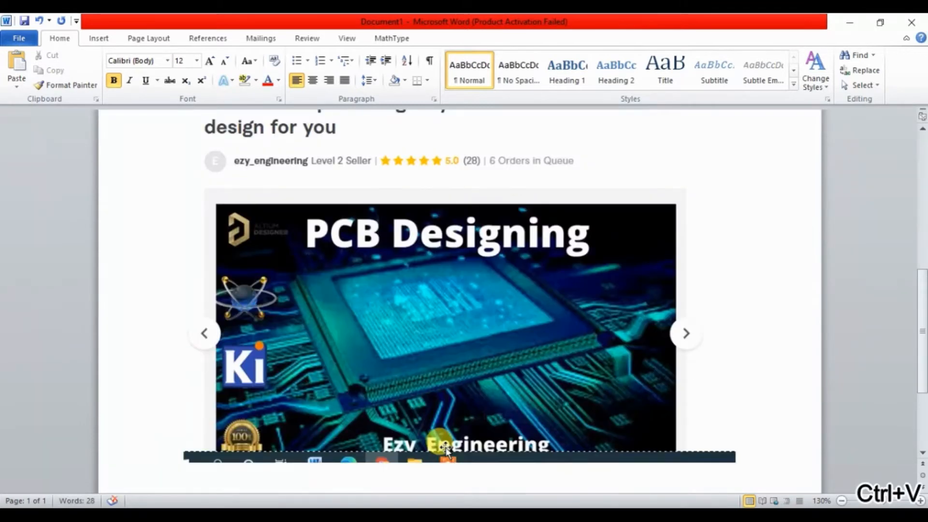
# Fix the double space in the "PCB Designing" line above the screenshot by accepting the suggested grammar correction.
pyautogui.moveTo(921, 332); pyautogui.dragTo(870, 242)
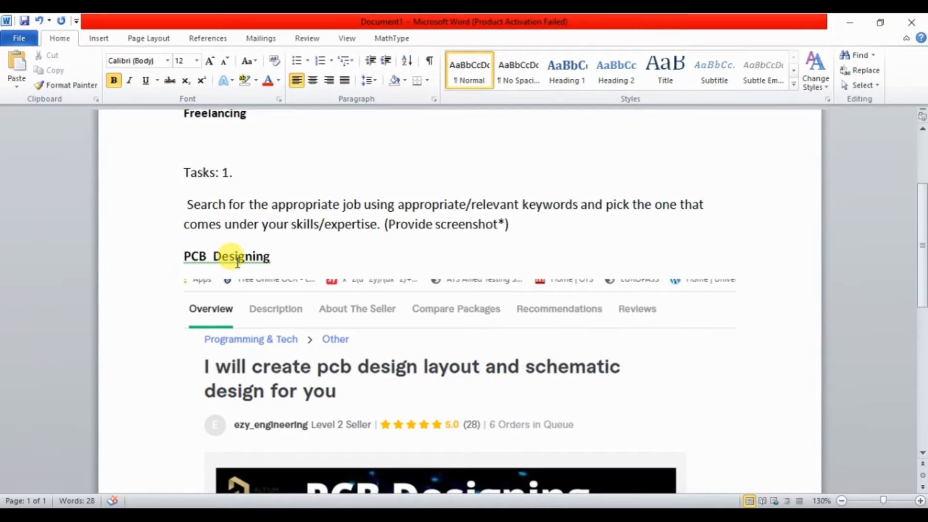
pyautogui.rightClick(269, 256)
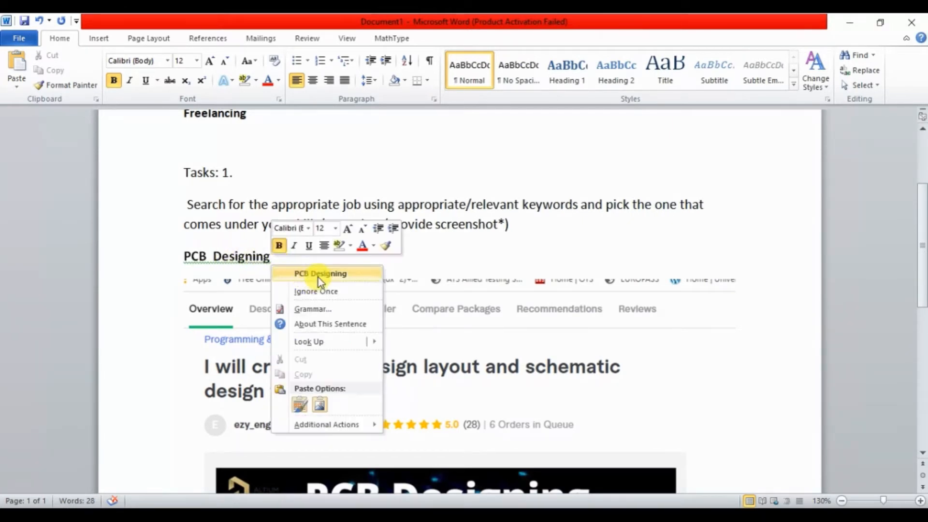
pyautogui.click(317, 276)
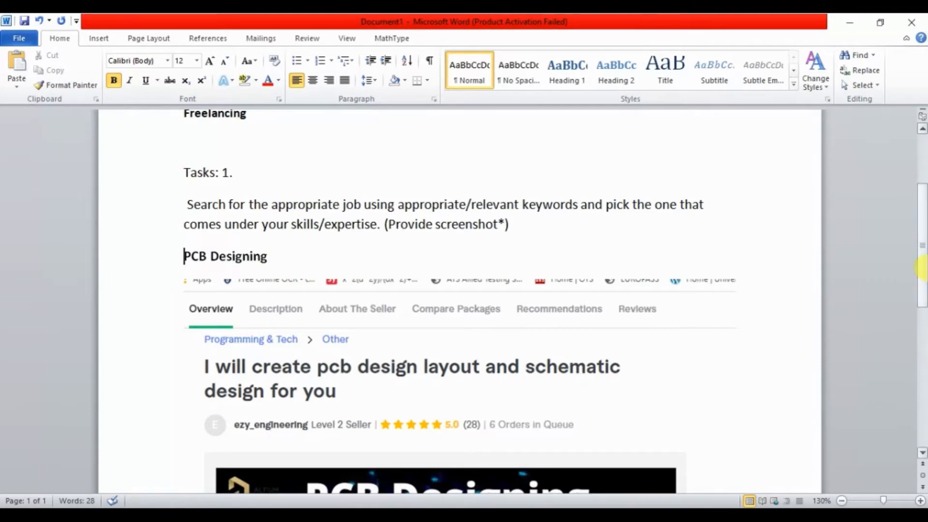
# Add blank lines below the gig screenshot in the document.
pyautogui.moveTo(921, 278); pyautogui.dragTo(917, 379)
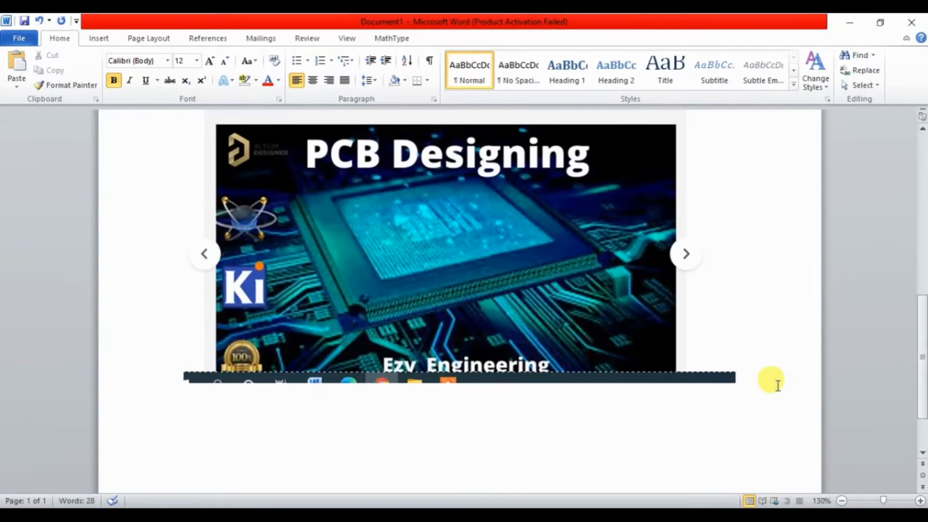
pyautogui.click(777, 385)
pyautogui.press('Return')
pyautogui.press('Return')
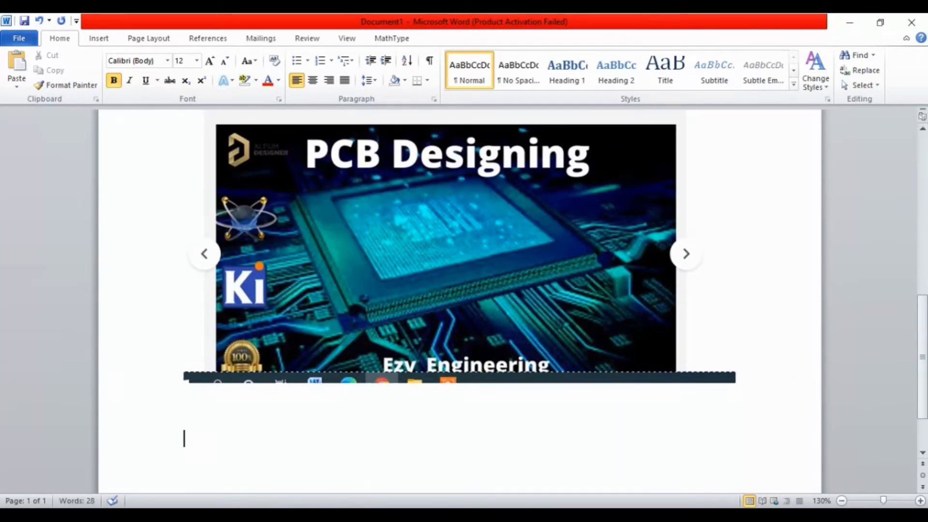
# Switch to the exercise PDF and read the task 2 instructions, checking the Fiverr gig page for its job description.
pyautogui.click(188, 515)
pyautogui.click(230, 425)
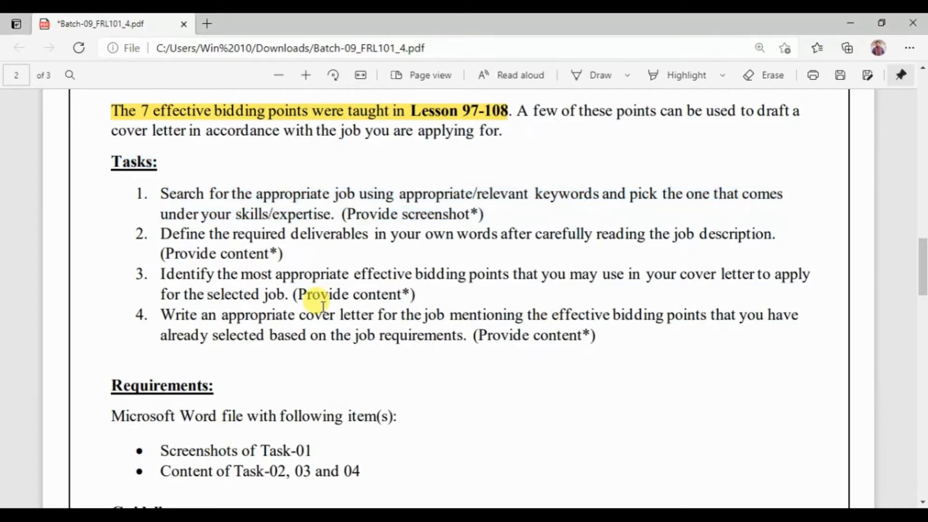
pyautogui.moveTo(154, 234); pyautogui.dragTo(777, 232)
pyautogui.moveTo(590, 232); pyautogui.dragTo(602, 235)
pyautogui.click(227, 449)
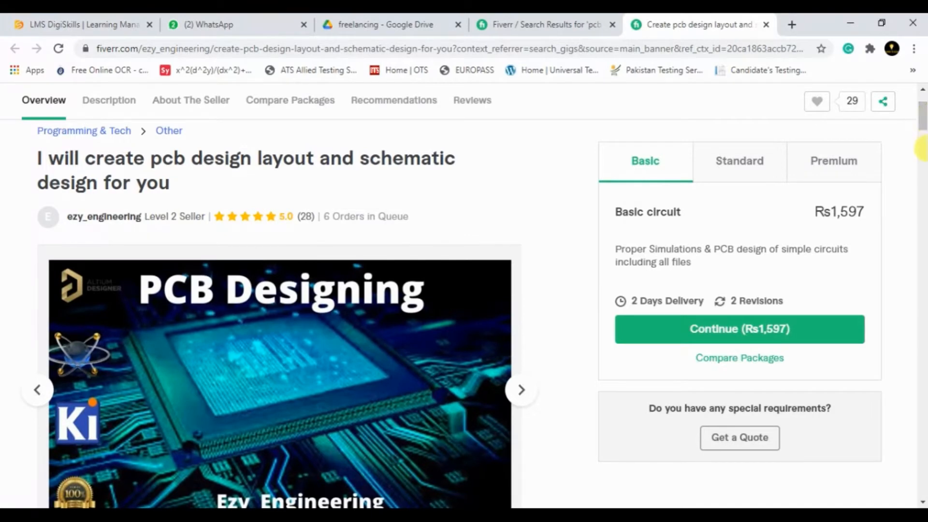
pyautogui.moveTo(922, 155)
pyautogui.mouseDown()
pyautogui.moveTo(921, 186)
pyautogui.moveTo(921, 147)
pyautogui.moveTo(921, 159)
pyautogui.mouseUp()
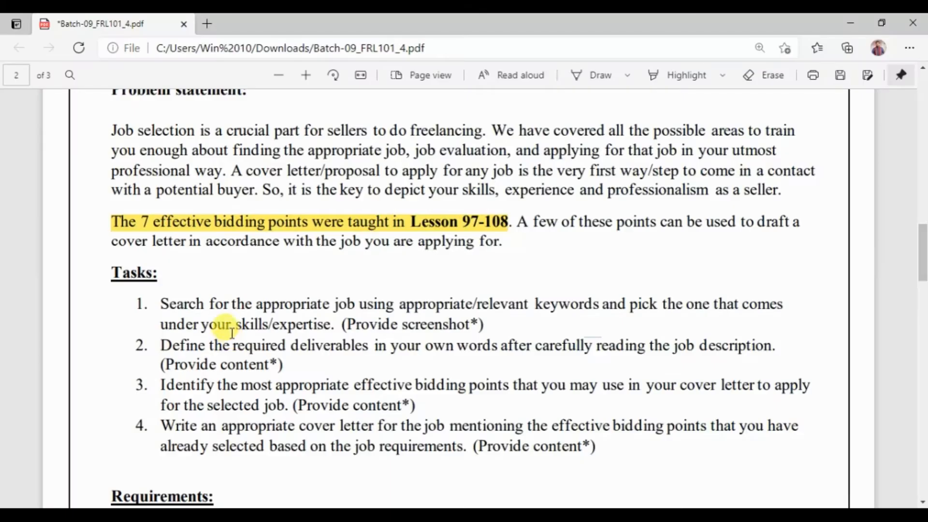
pyautogui.moveTo(136, 345); pyautogui.dragTo(292, 368)
pyautogui.click(290, 365)
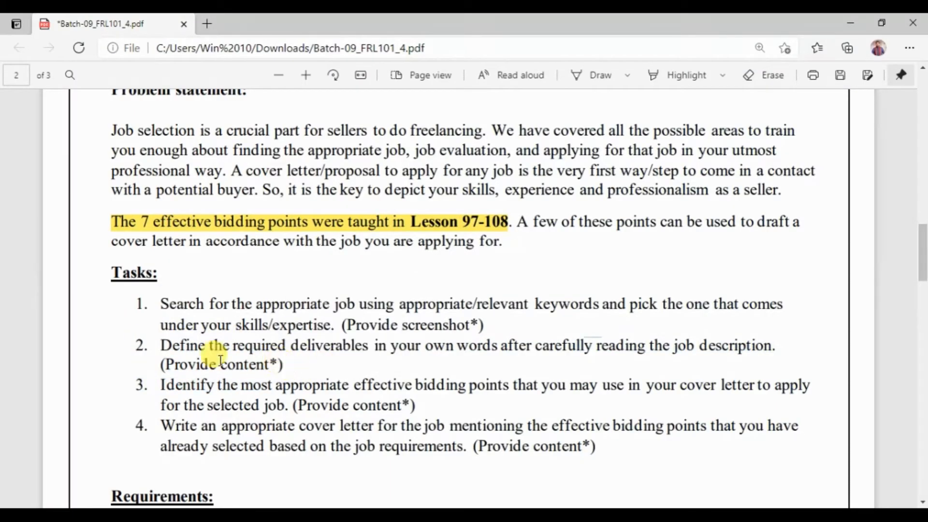
# Copy the task 2 text, "Define the required deliverables…", from the PDF and paste it into the Word document below the gig screenshot.
pyautogui.moveTo(136, 345); pyautogui.dragTo(288, 360)
pyautogui.hotkey('ctrl', 'c')
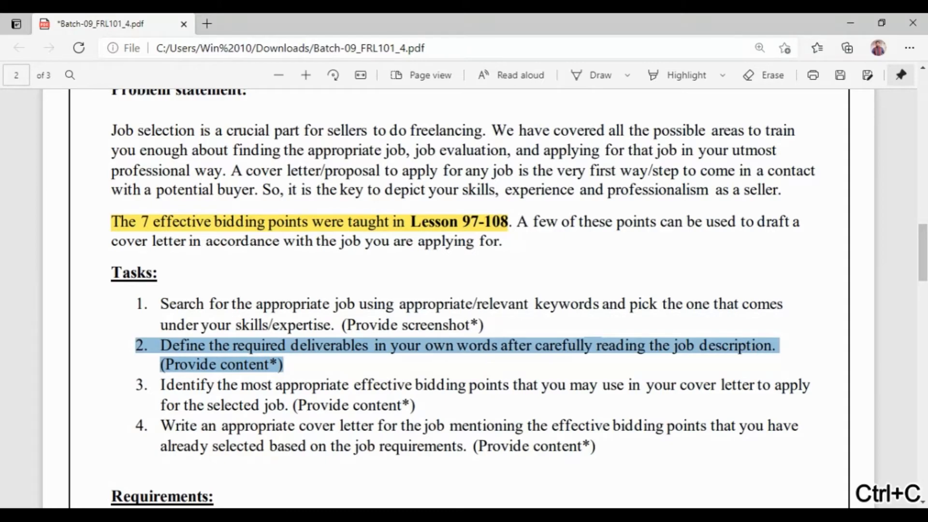
pyautogui.hotkey('alt', 'Tab')
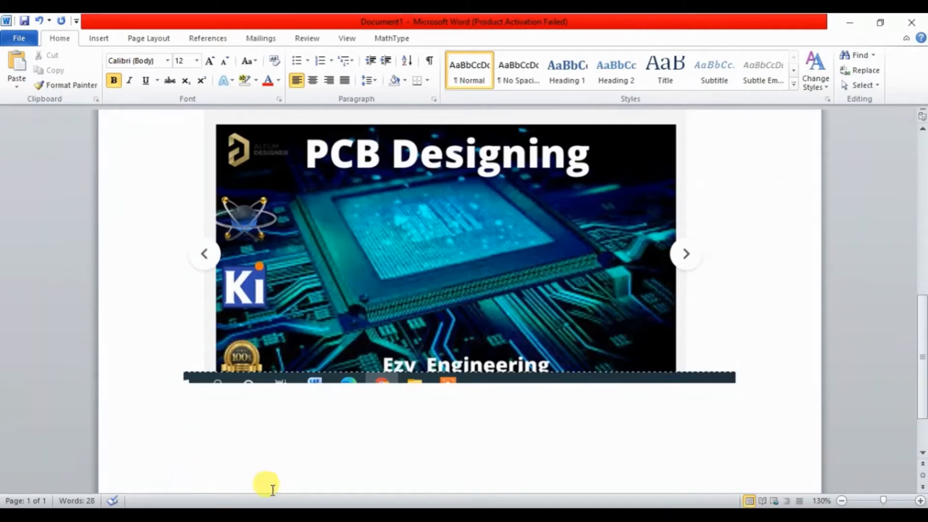
pyautogui.hotkey('ctrl', 'v')
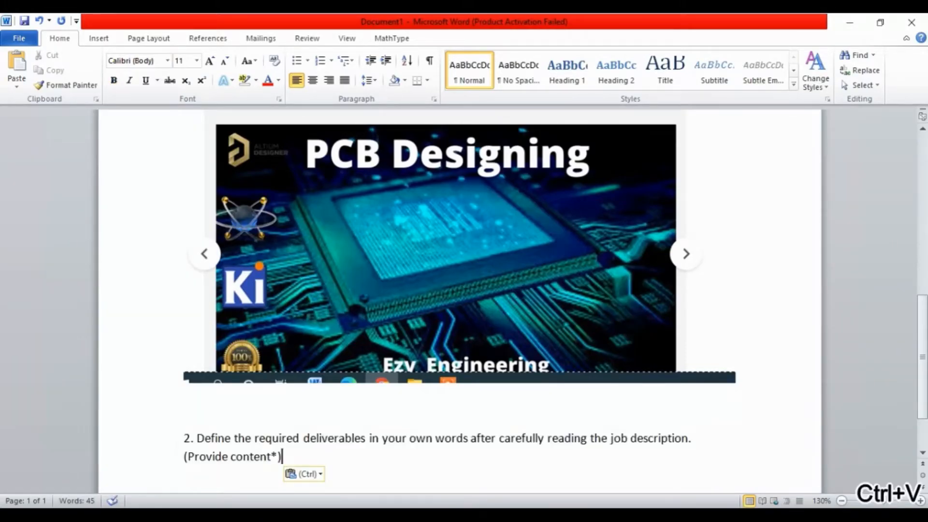
# Insert a page break before the task 2 text so that it starts on a new page.
pyautogui.hotkey('ctrl', 'Return')
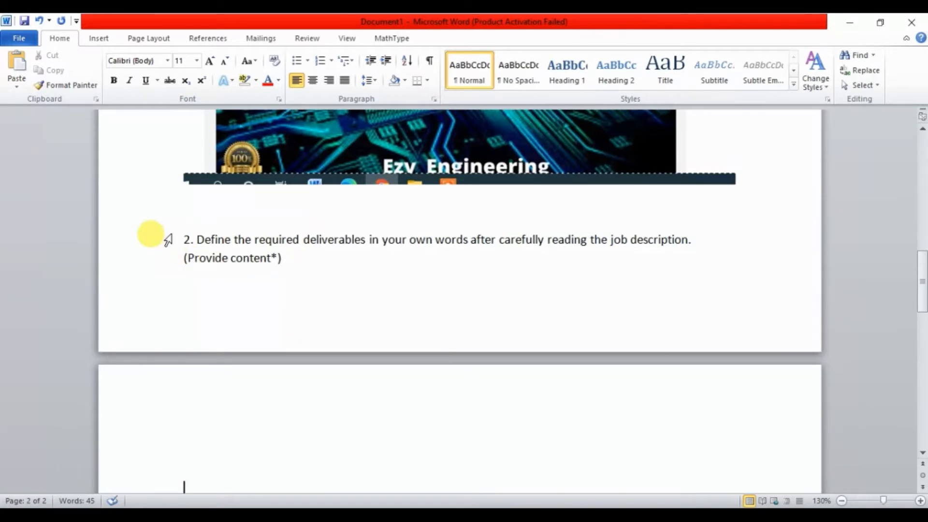
pyautogui.click(168, 239)
pyautogui.click(170, 214)
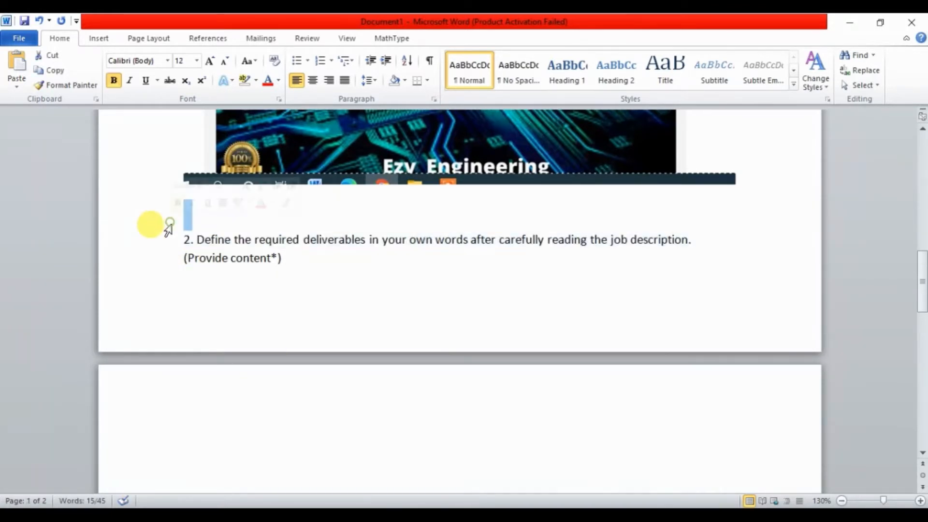
pyautogui.click(177, 229)
pyautogui.hotkey('ctrl', 'Return')
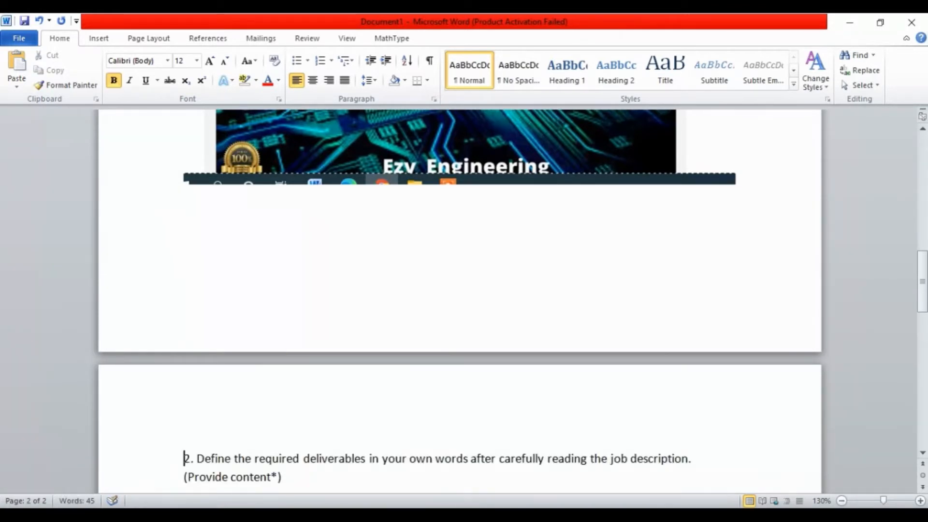
# Switch to the Fiverr gig page and read its description, from the introduction and available services down to the final deliverable files.
pyautogui.moveTo(921, 282); pyautogui.dragTo(922, 296)
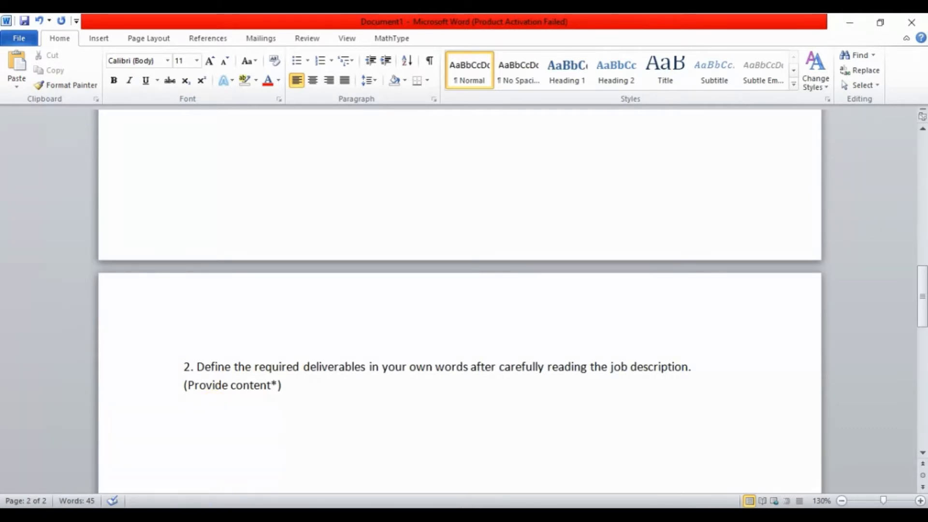
pyautogui.moveTo(591, 368); pyautogui.dragTo(642, 376)
pyautogui.click(642, 376)
pyautogui.click(219, 514)
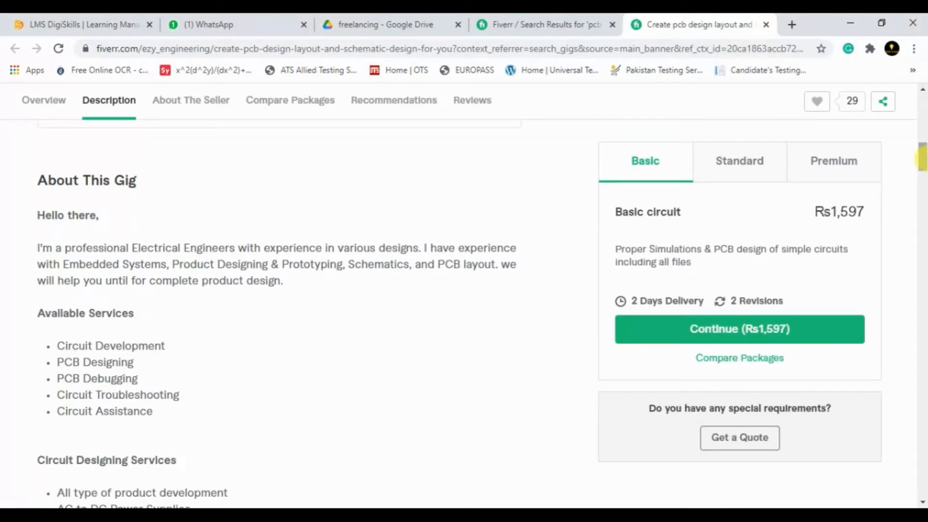
pyautogui.moveTo(925, 160)
pyautogui.mouseDown()
pyautogui.moveTo(925, 115)
pyautogui.moveTo(925, 166)
pyautogui.moveTo(925, 157)
pyautogui.mouseUp()
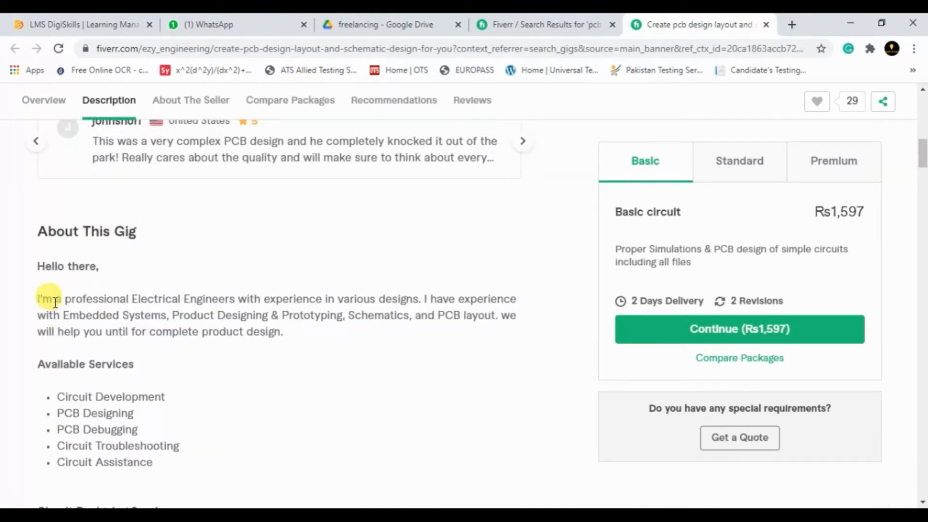
pyautogui.moveTo(923, 150); pyautogui.dragTo(924, 161)
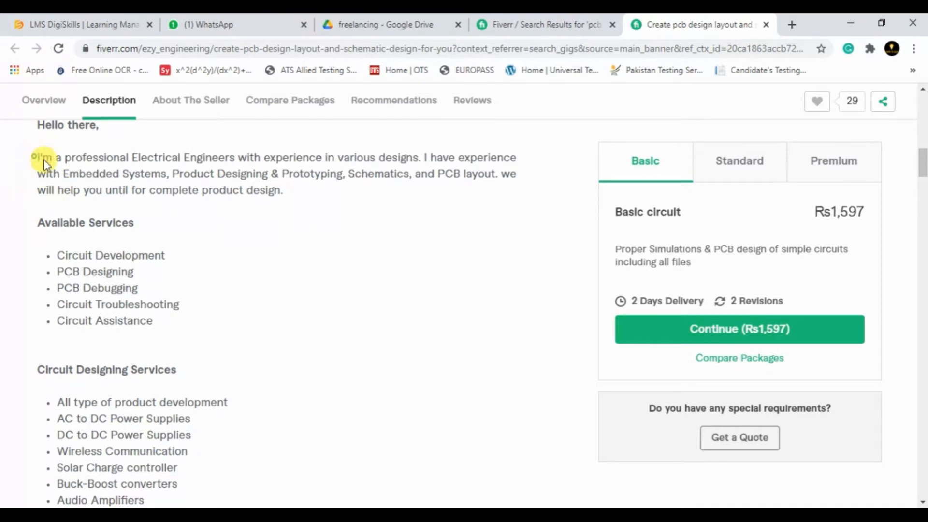
pyautogui.moveTo(44, 164); pyautogui.dragTo(288, 204)
pyautogui.click(288, 204)
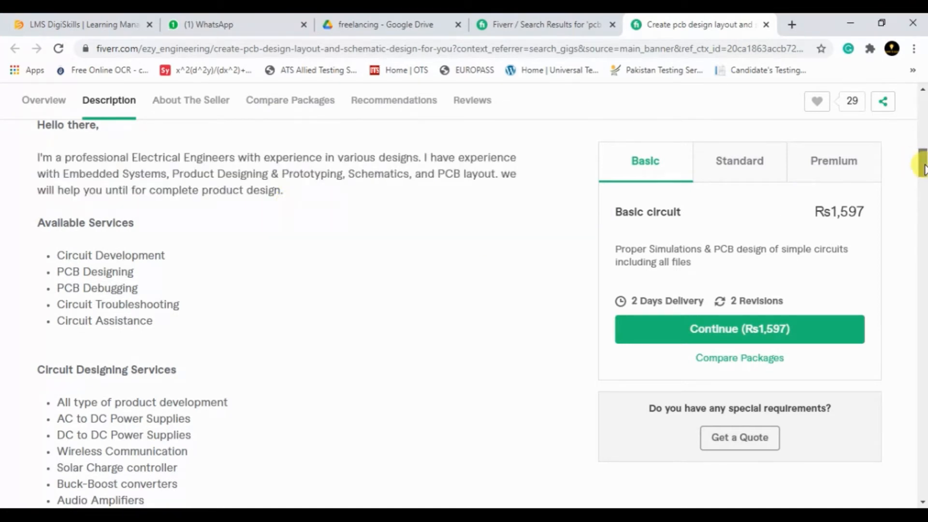
pyautogui.moveTo(923, 164); pyautogui.dragTo(923, 190)
pyautogui.moveTo(38, 321); pyautogui.dragTo(141, 322)
pyautogui.click(125, 353)
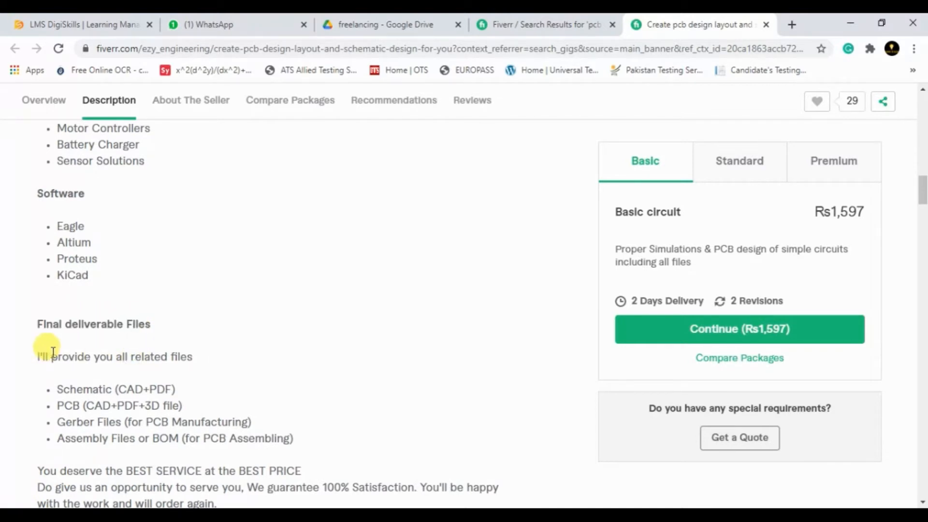
# Copy the gig's final deliverable files text and bullet list, and paste it below the task 2 text in the Word document.
pyautogui.moveTo(36, 345); pyautogui.dragTo(300, 439)
pyautogui.hotkey('ctrl', 'c')
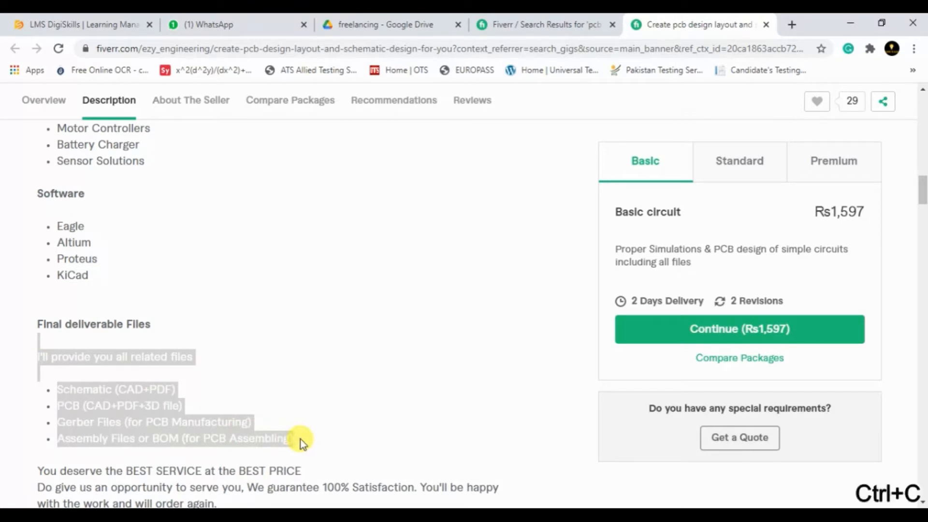
pyautogui.click(190, 462)
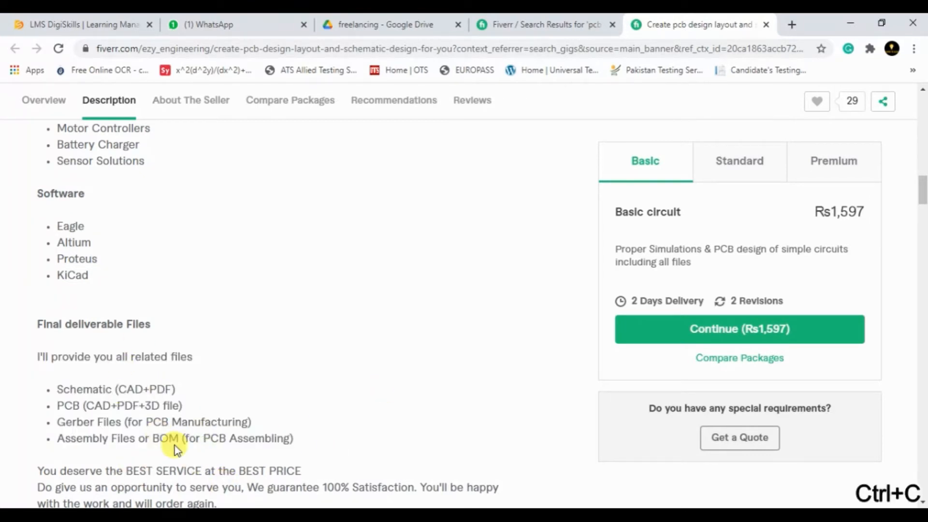
pyautogui.hotkey('alt', 'Tab')
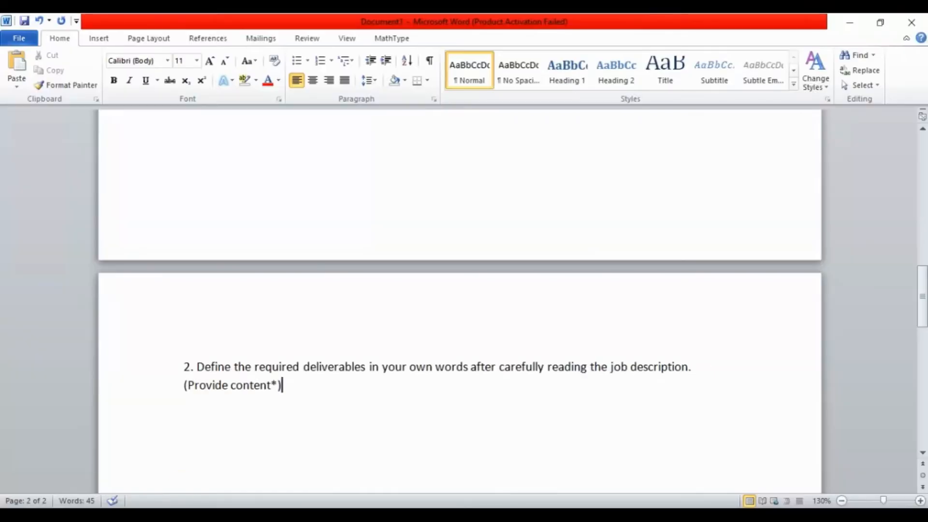
pyautogui.press('Return')
pyautogui.press('Return')
pyautogui.hotkey('ctrl', 'v')
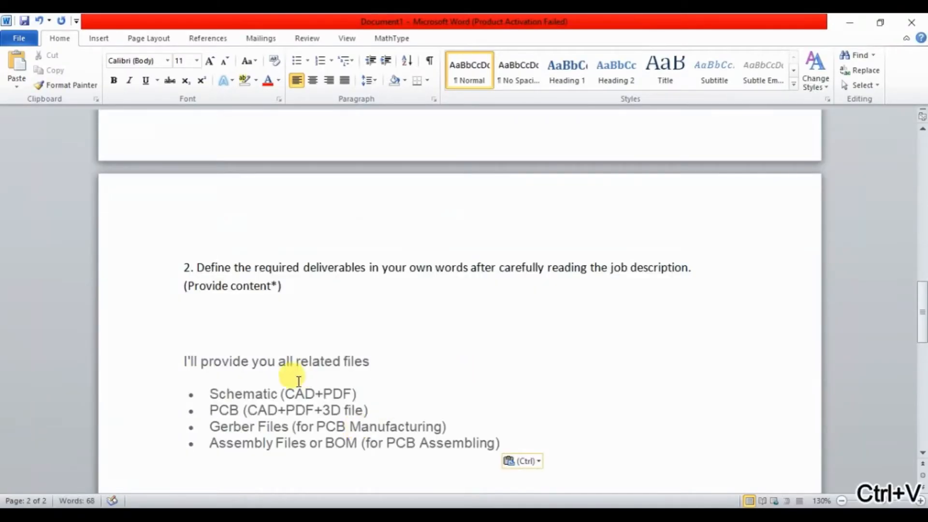
# Replace the line "I'll provide you all related files" above the bullet list with "Deliverables of my Job".
pyautogui.moveTo(370, 362); pyautogui.dragTo(192, 360)
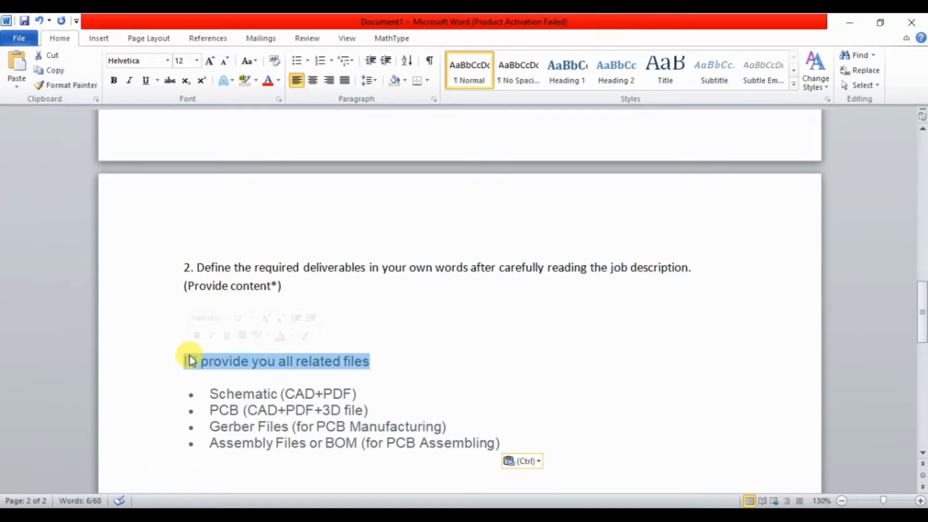
pyautogui.press('BackSpace')
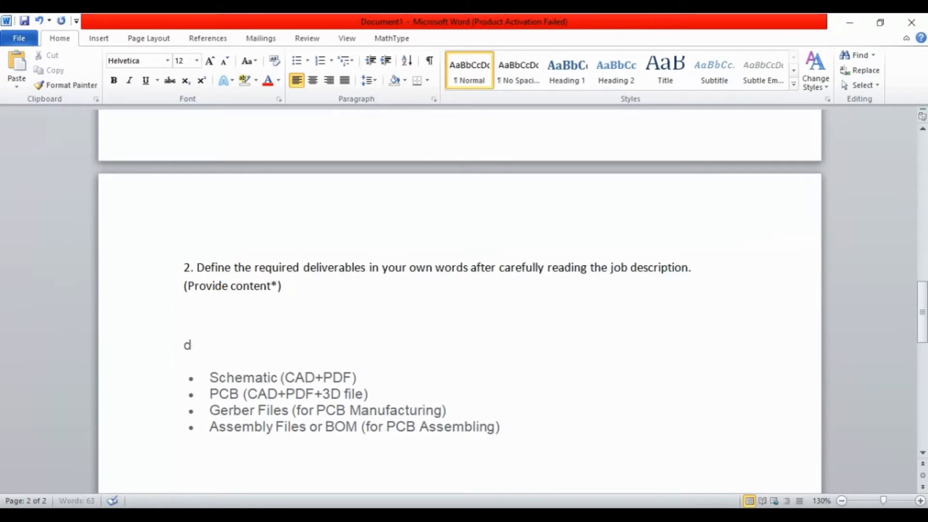
pyautogui.write('Deliverable')
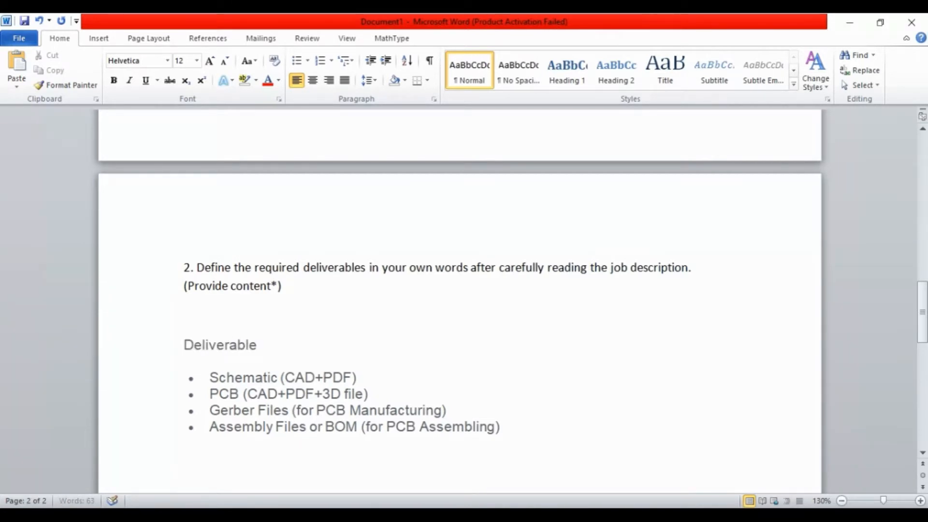
pyautogui.write('s of my  Job')
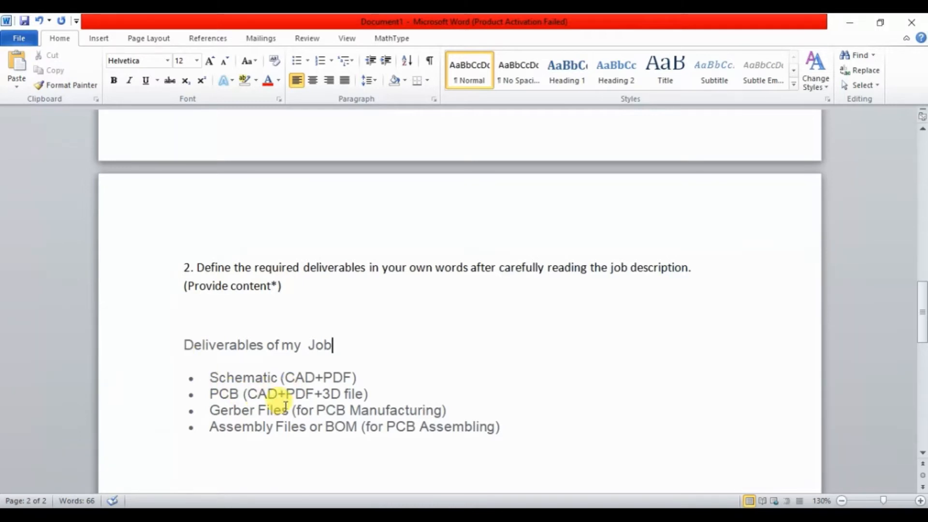
# End the bullet list after the "Assembly Files or BOM" item and add an empty unbulleted paragraph below it.
pyautogui.moveTo(920, 300); pyautogui.dragTo(920, 309)
pyautogui.click(607, 381)
pyautogui.press('Return')
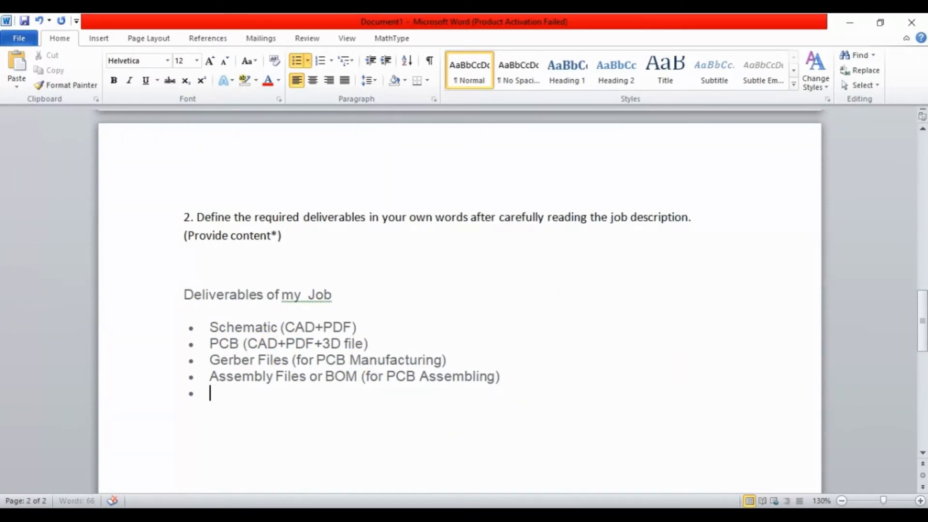
pyautogui.press('Return')
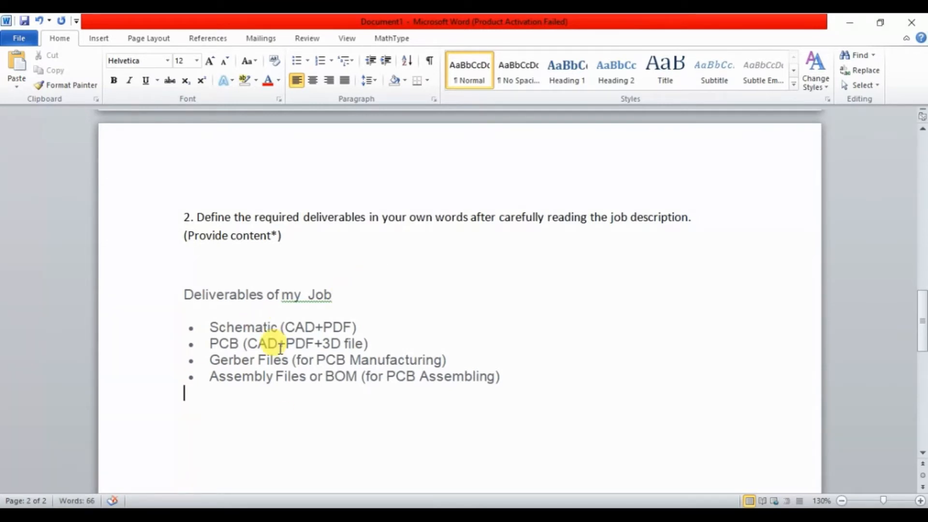
pyautogui.press('Return')
pyautogui.write('y')
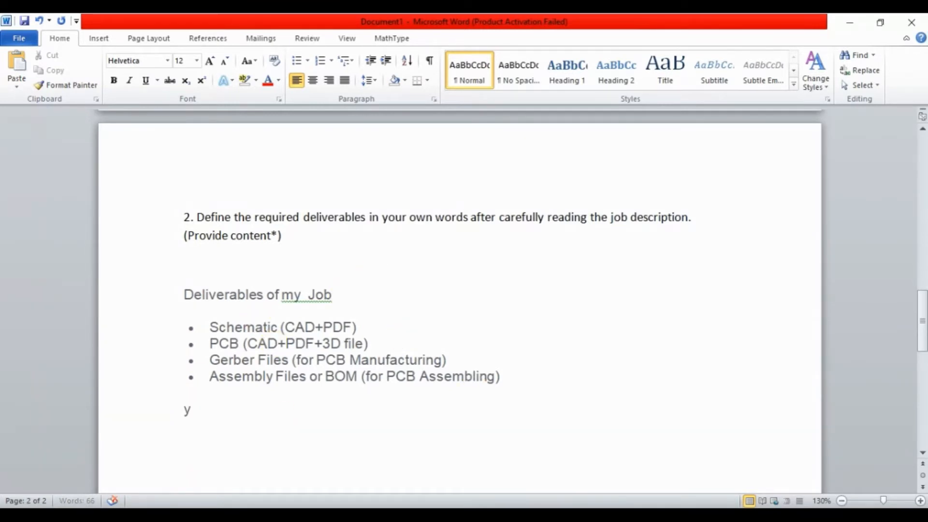
pyautogui.write('ou caan')
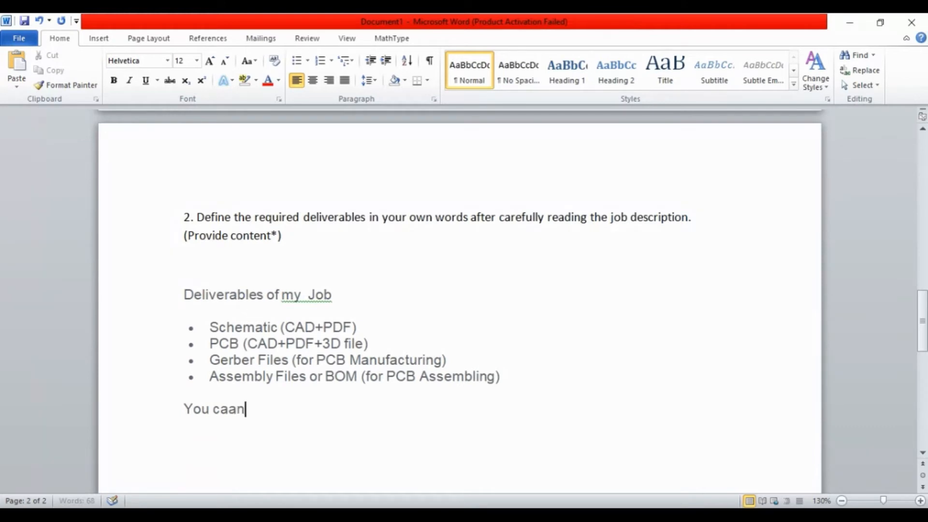
pyautogui.write(' us')
pyautogui.press('BackSpace')
pyautogui.press('BackSpace')
pyautogui.write('c')
pyautogui.write('hoose yo')
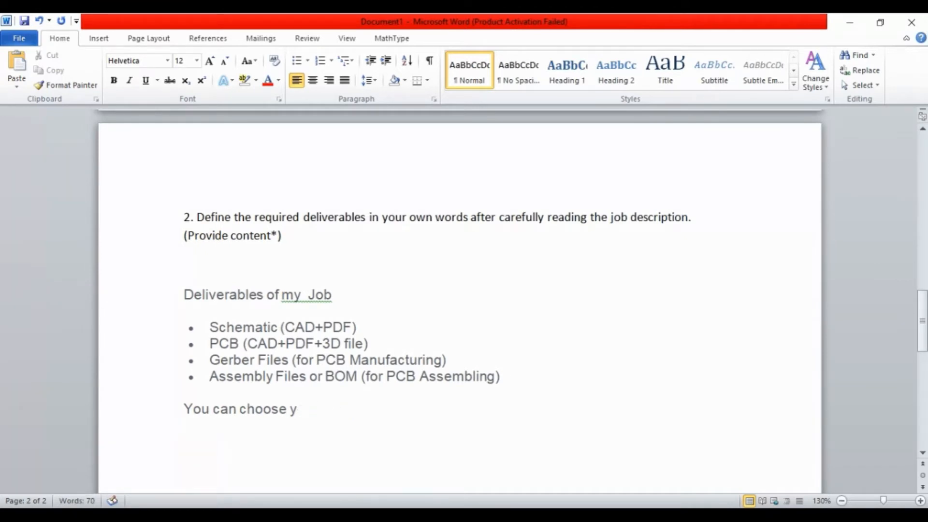
pyautogui.press('BackSpace')
pyautogui.press('BackSpace')
pyautogui.press('BackSpace')
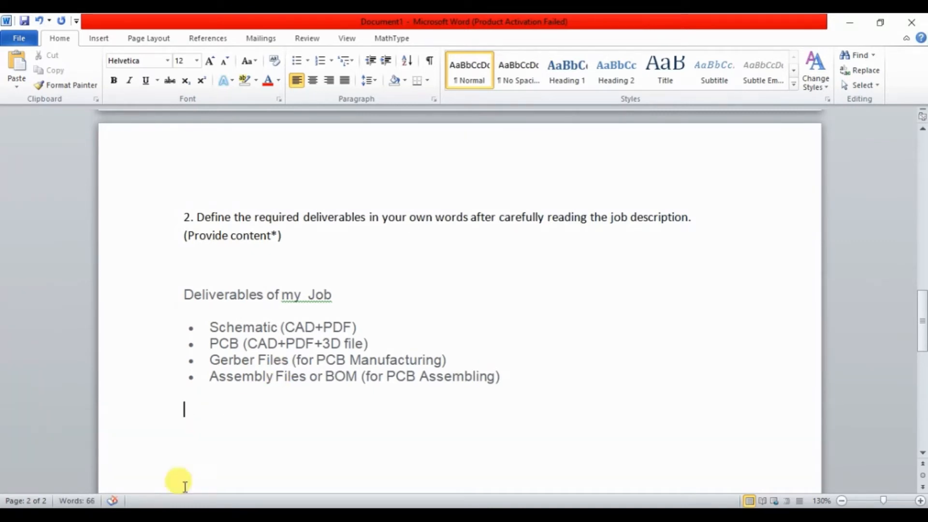
# Copy the full task 3 text, including "(Provide content*)", from the exercise PDF and return to the Word document.
pyautogui.hotkey('alt', 'Tab')
pyautogui.click(392, 448)
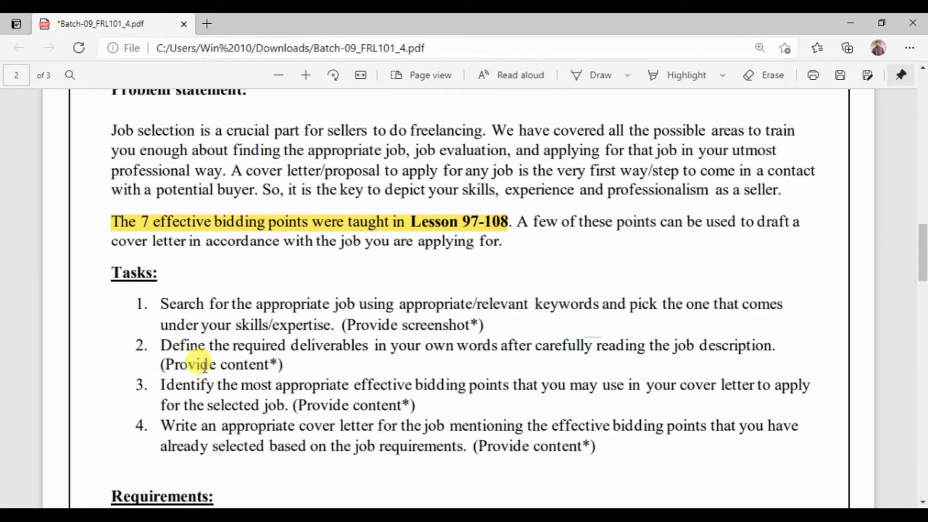
pyautogui.moveTo(139, 385)
pyautogui.mouseDown()
pyautogui.moveTo(423, 388)
pyautogui.moveTo(414, 405)
pyautogui.mouseUp()
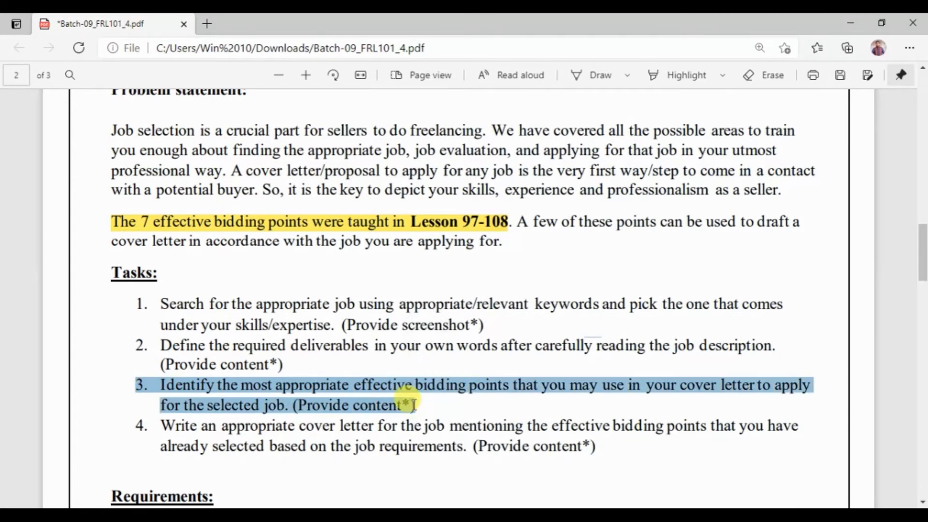
pyautogui.hotkey('ctrl', 'c')
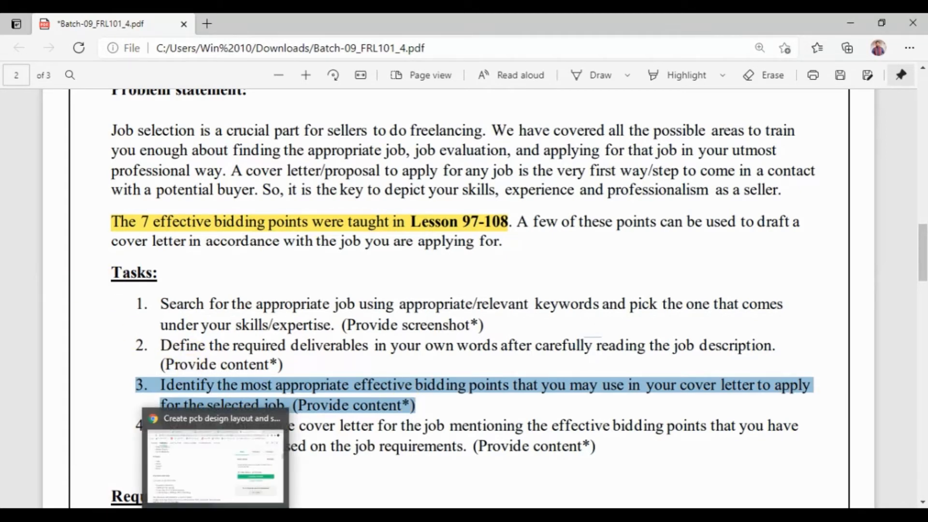
pyautogui.click(230, 452)
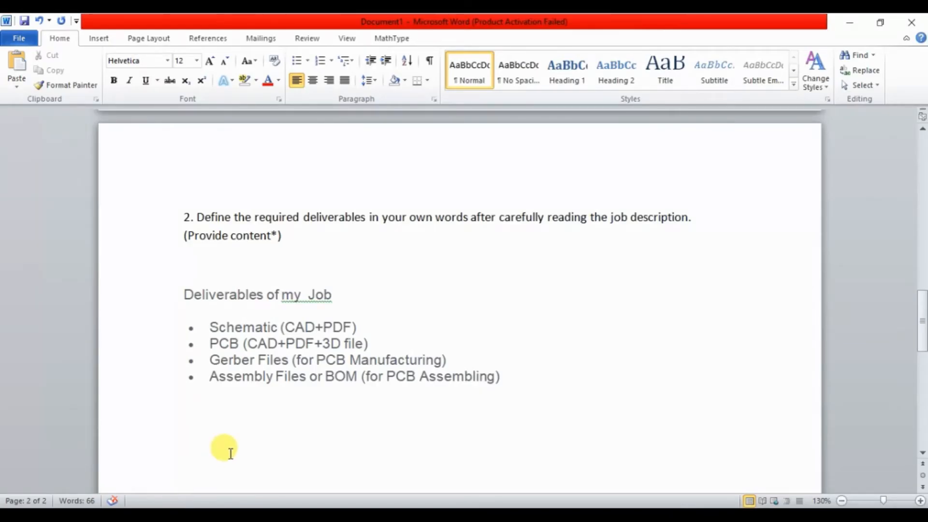
# Make the task 2 text bold and increase its font size by one step.
pyautogui.moveTo(293, 242); pyautogui.dragTo(163, 214)
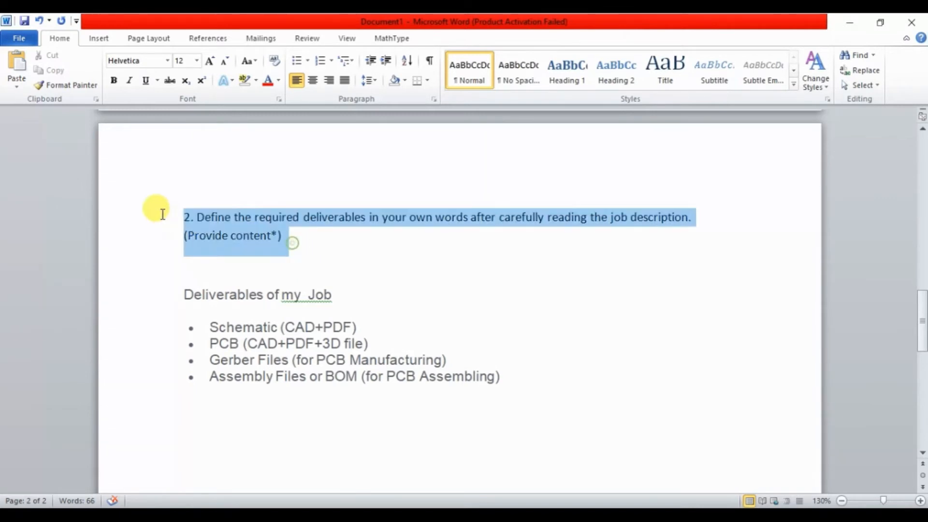
pyautogui.click(114, 80)
pyautogui.click(210, 61)
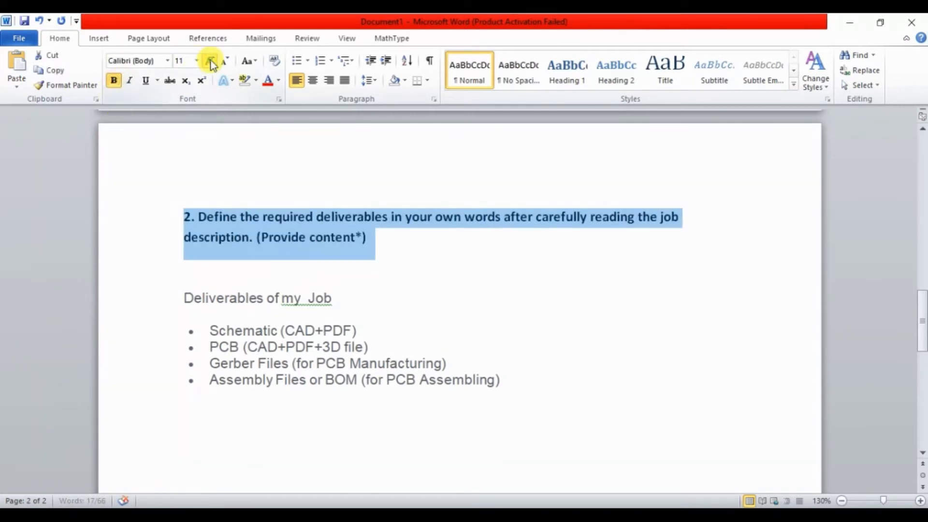
# Paste the task 3 text below the deliverables list and format it bold at font size 12.
pyautogui.click(183, 449)
pyautogui.hotkey('ctrl', 'v')
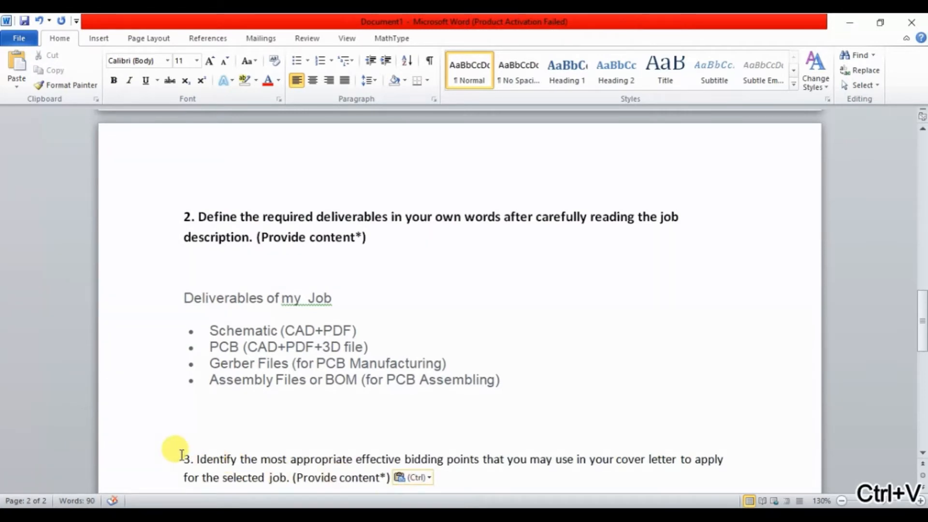
pyautogui.moveTo(182, 454); pyautogui.dragTo(412, 470)
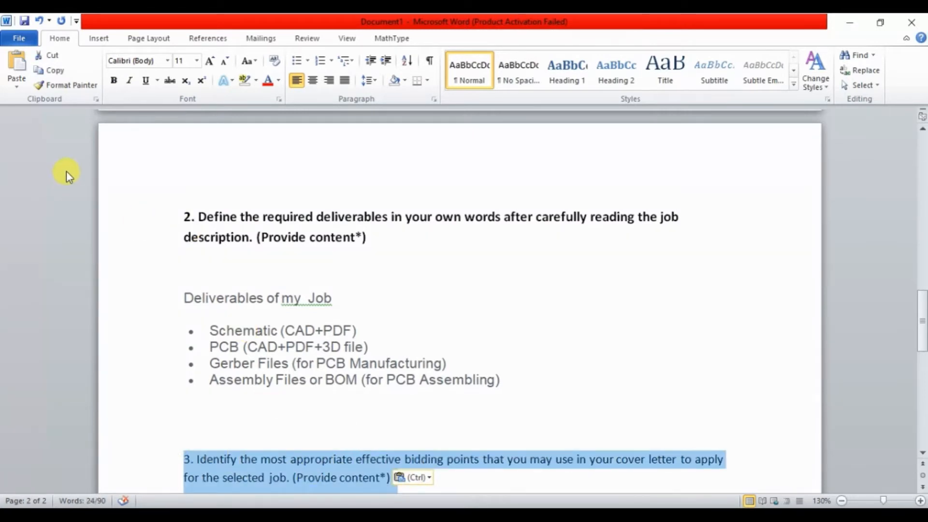
pyautogui.click(208, 62)
pyautogui.click(116, 82)
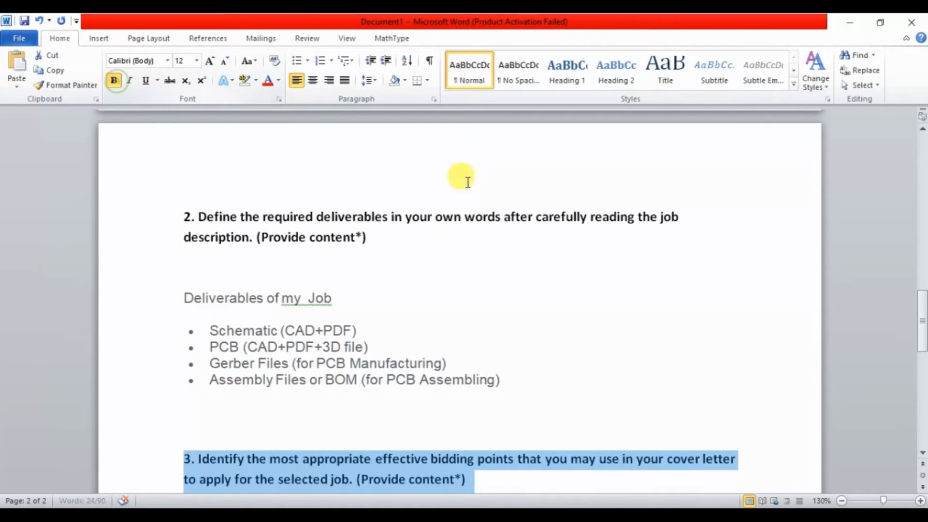
pyautogui.scroll(-3, 922, 325)
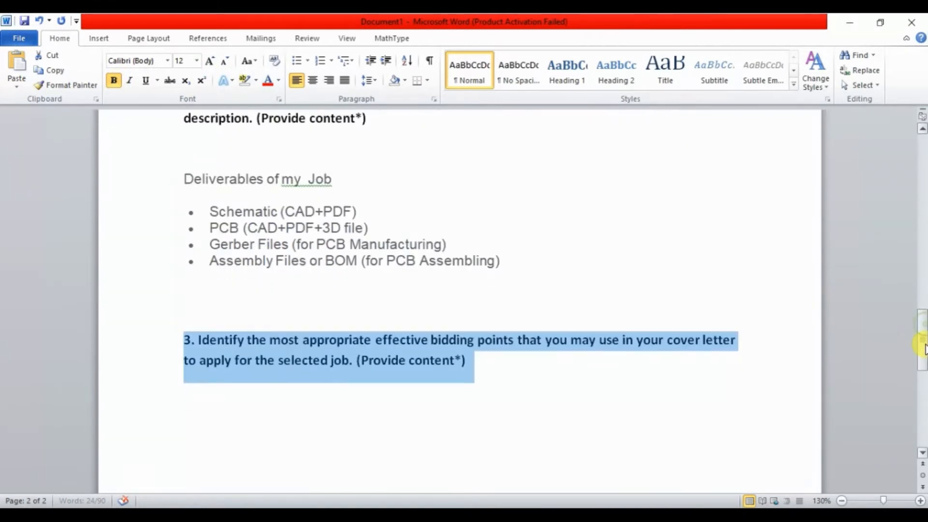
pyautogui.click(560, 409)
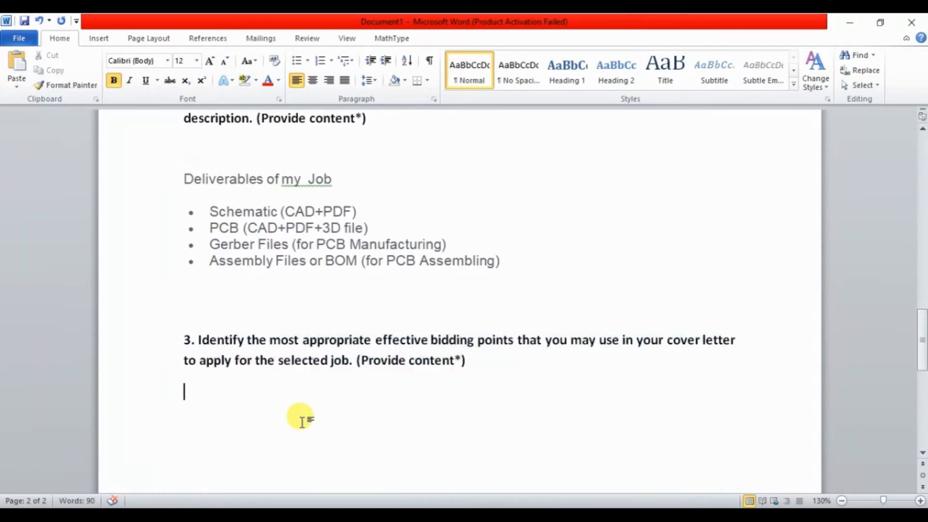
# Switch to Chrome and search Google for "7 effective bidding points" in a new tab.
pyautogui.moveTo(215, 515)
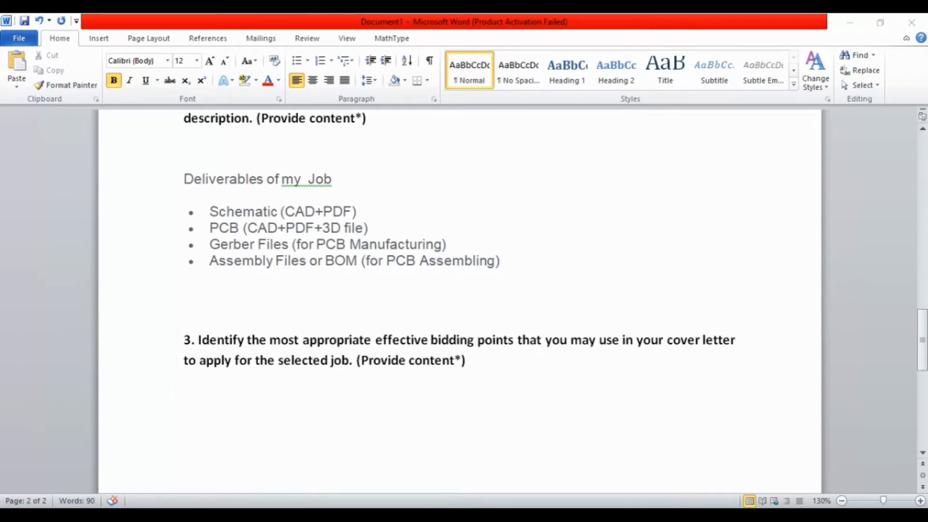
pyautogui.click(217, 515)
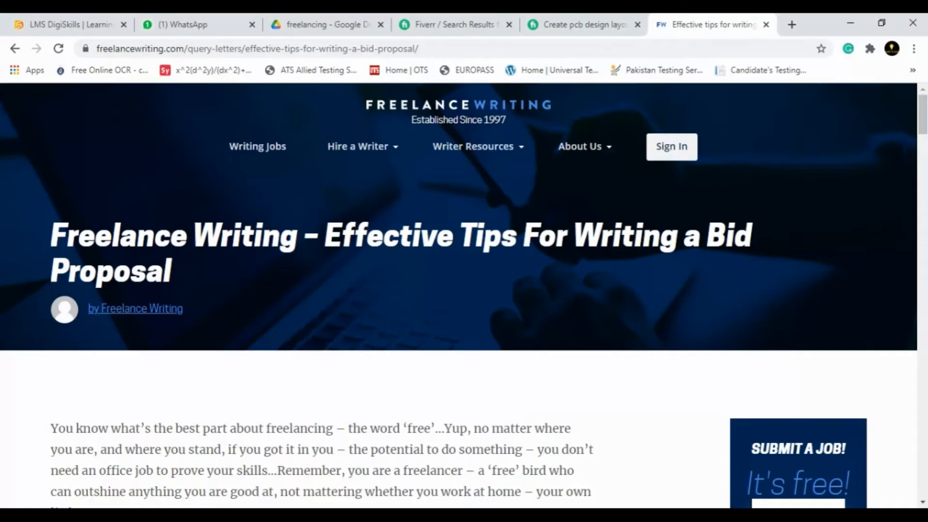
pyautogui.click(789, 22)
pyautogui.write('7 ')
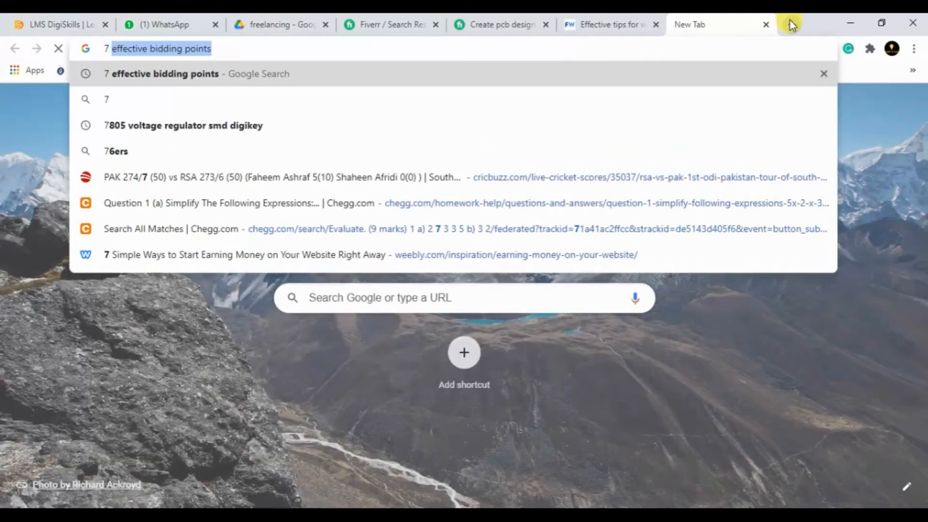
pyautogui.write('eff')
pyautogui.press('Return')
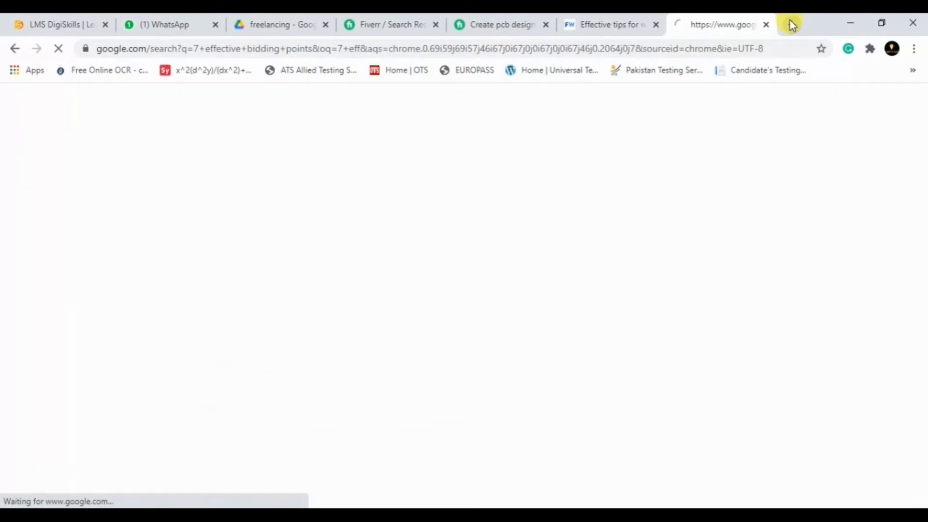
# Open the LinkedIn article "7 elements of a successful bid solution" from the search results and look through it.
pyautogui.moveTo(922, 135); pyautogui.dragTo(921, 288)
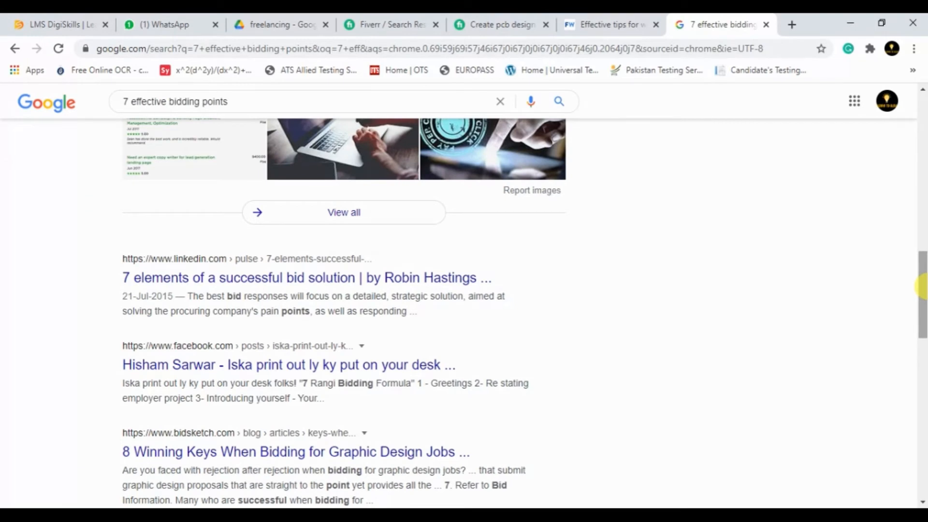
pyautogui.click(385, 278)
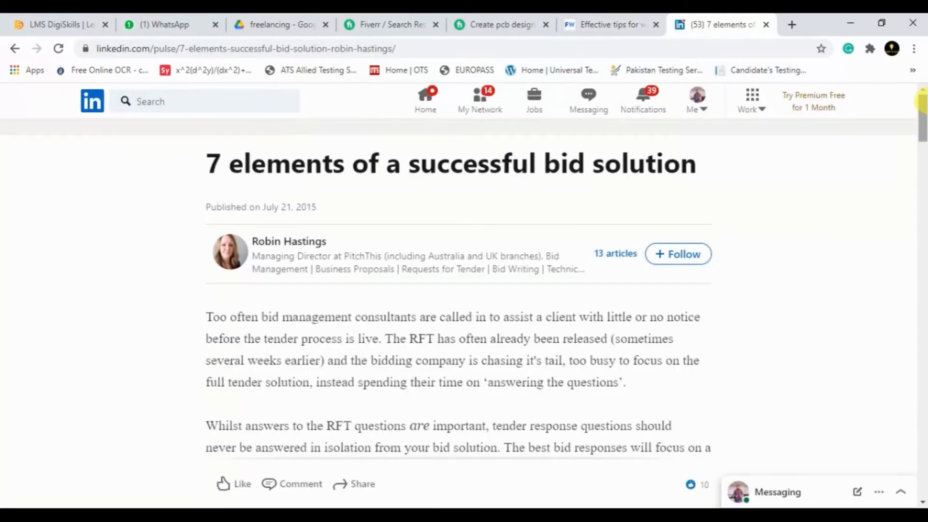
pyautogui.moveTo(920, 102); pyautogui.dragTo(918, 166)
# Read the freelancewriting.com article on effective tips for writing a bid proposal, from its title down to Rule# 1.
pyautogui.click(613, 22)
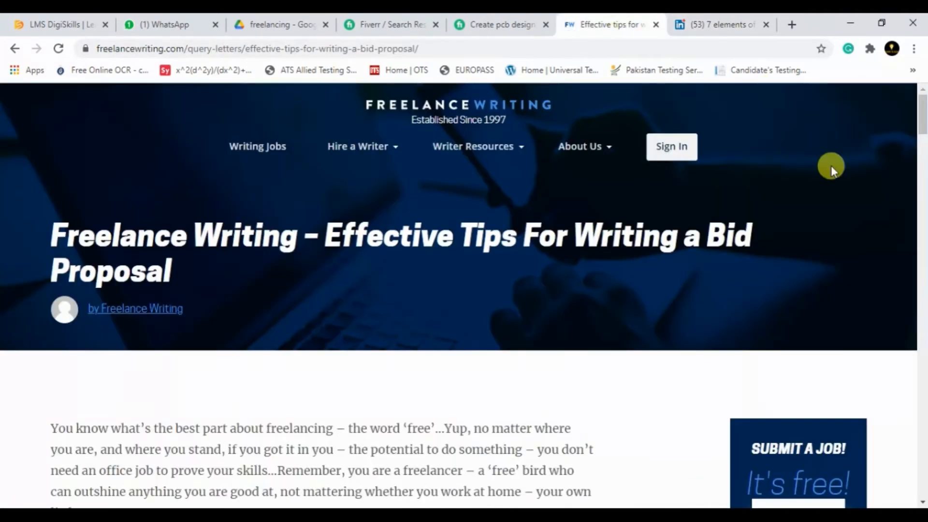
pyautogui.moveTo(62, 232); pyautogui.dragTo(165, 269)
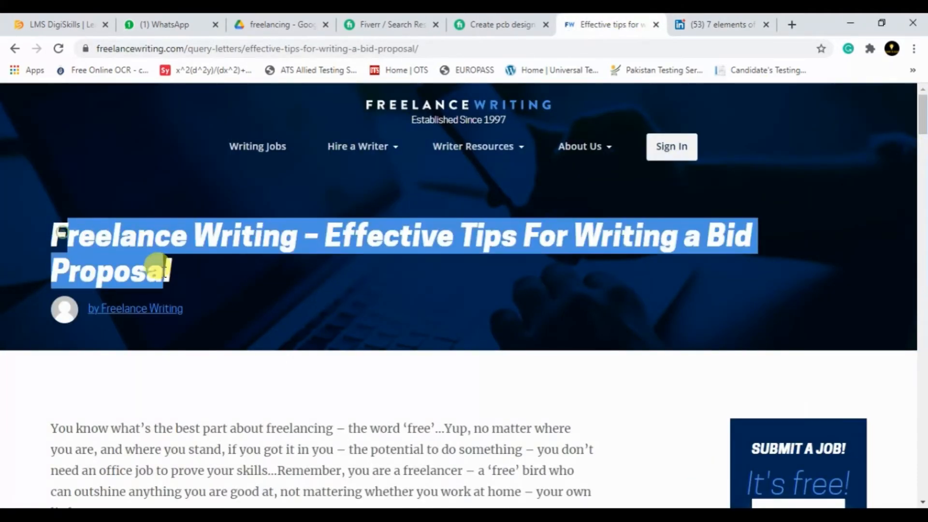
pyautogui.click(203, 277)
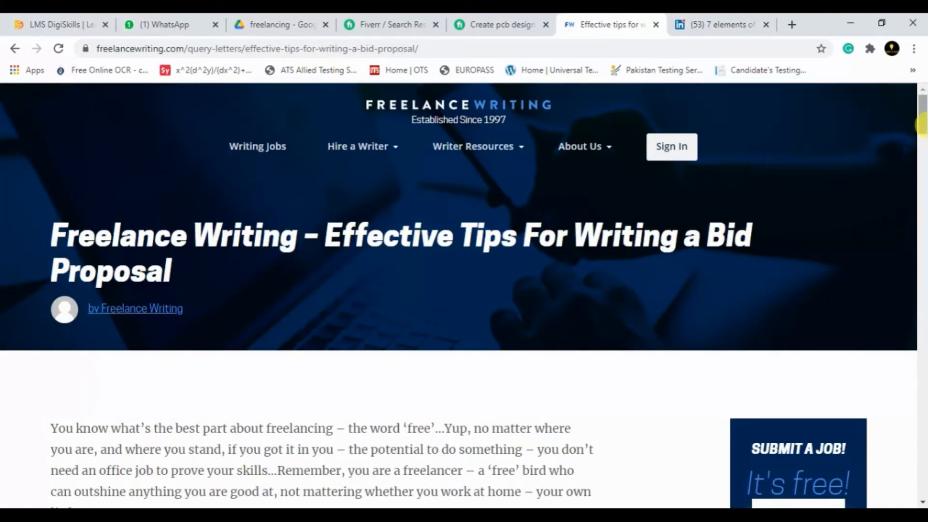
pyautogui.moveTo(921, 125); pyautogui.dragTo(921, 186)
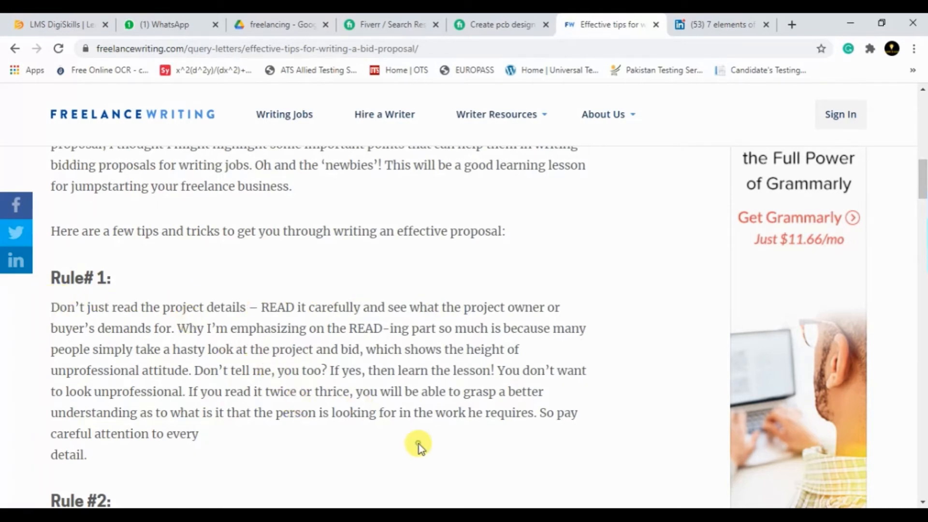
# In the Word document, write "So most important point will be to understand the buyer requirements" below the task 3 text.
pyautogui.click(157, 516)
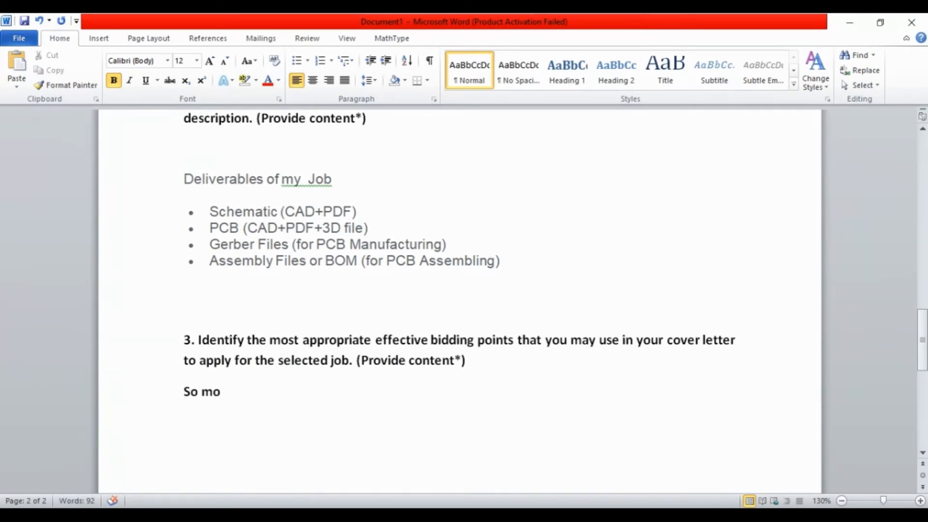
pyautogui.write('st importsn')
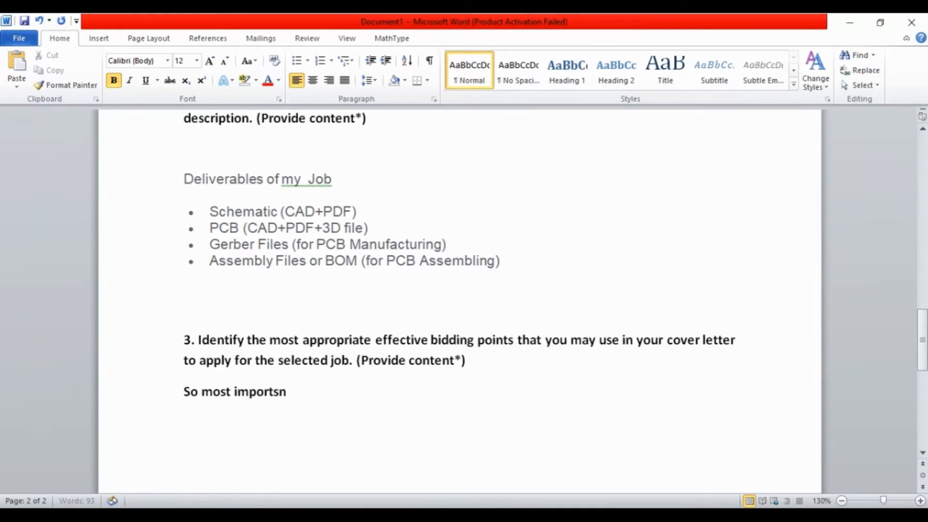
pyautogui.press('BackSpace')
pyautogui.press('BackSpace')
pyautogui.press('BackSpace')
pyautogui.write('ant point wil')
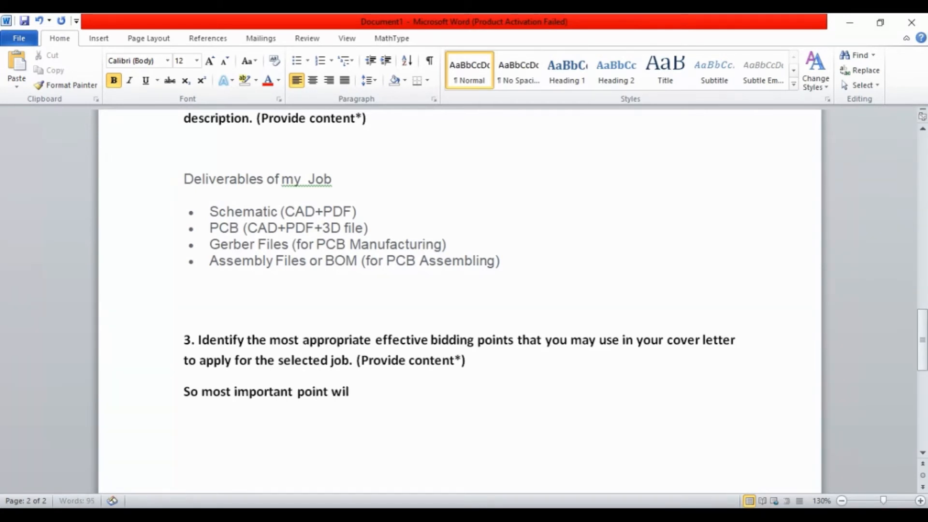
pyautogui.write('l be to und')
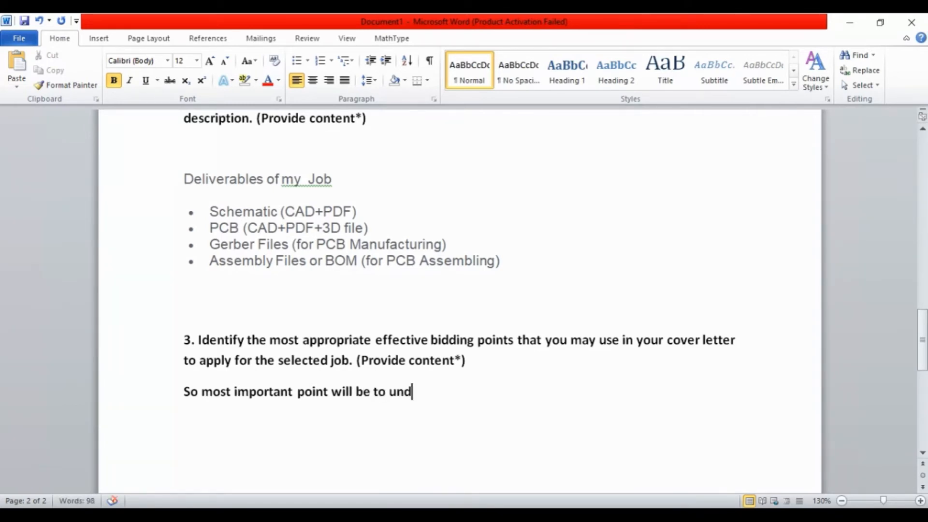
pyautogui.write('ersta')
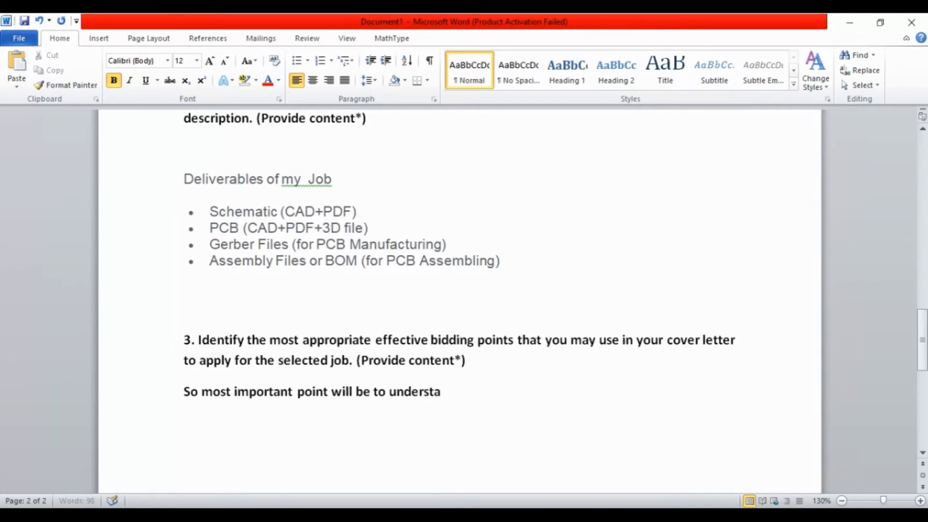
pyautogui.write('nd the ')
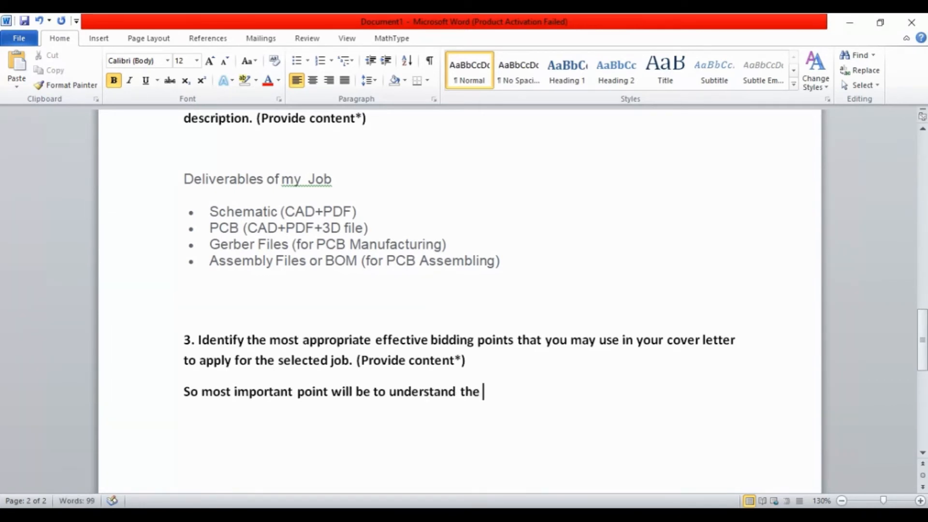
pyautogui.write('buyer requirements')
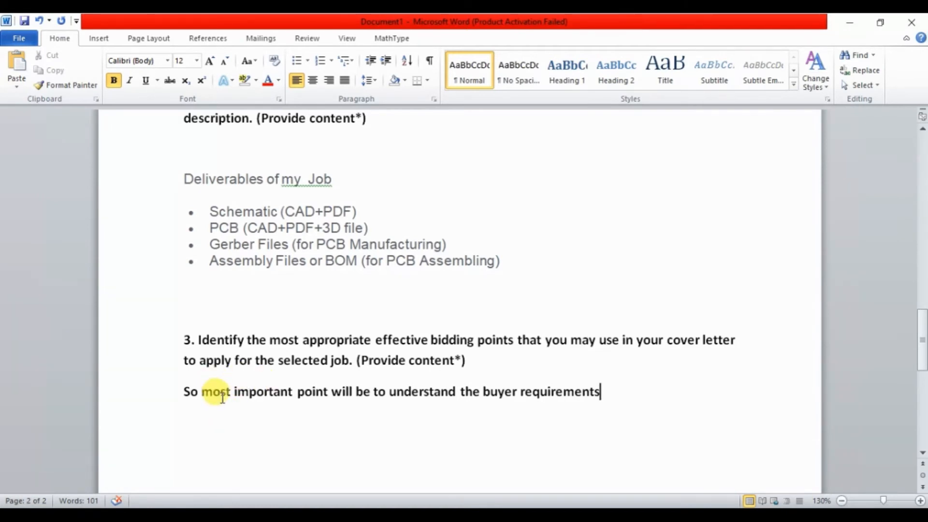
# Turn the buyer requirements line into a bullet and paste the "Before you head on to writing your proposal" paragraph as a second bullet.
pyautogui.moveTo(184, 389); pyautogui.dragTo(640, 385)
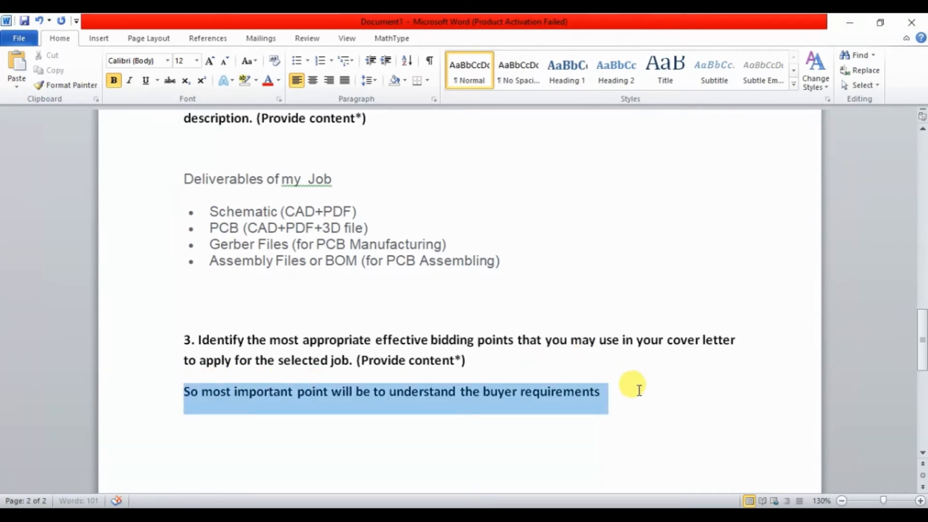
pyautogui.click(296, 60)
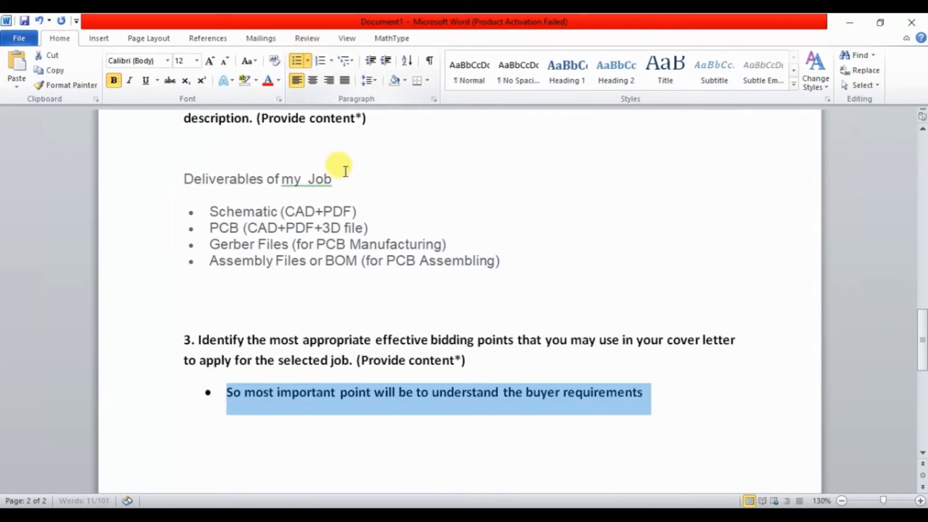
pyautogui.click(646, 398)
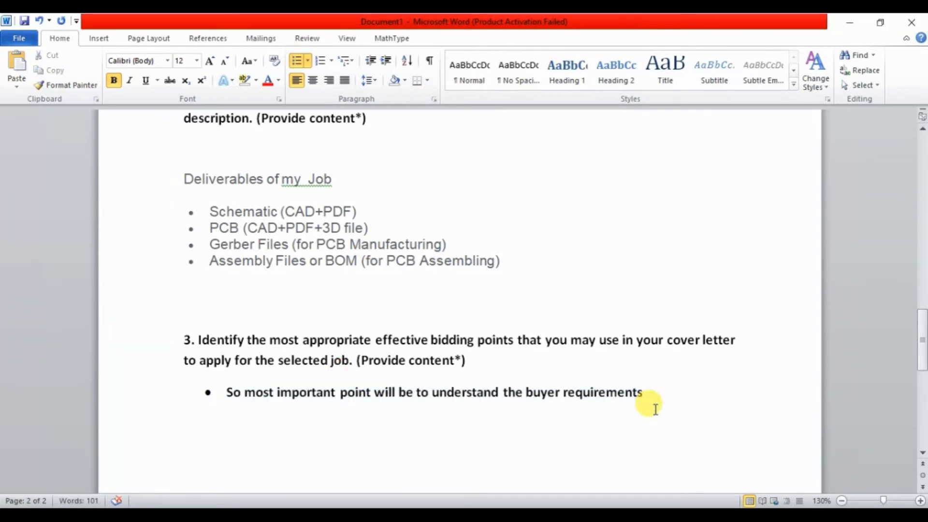
pyautogui.press('Return')
pyautogui.write('Before you head on to writing your proposal, do a little homework. Check out the buyer’s history. This may include company details, work reviews and previously posted jobs, feedbacks from previous providers, number of jobs previously posted awarded, the amount paid for previous services similar to the type you are applying for etc.')
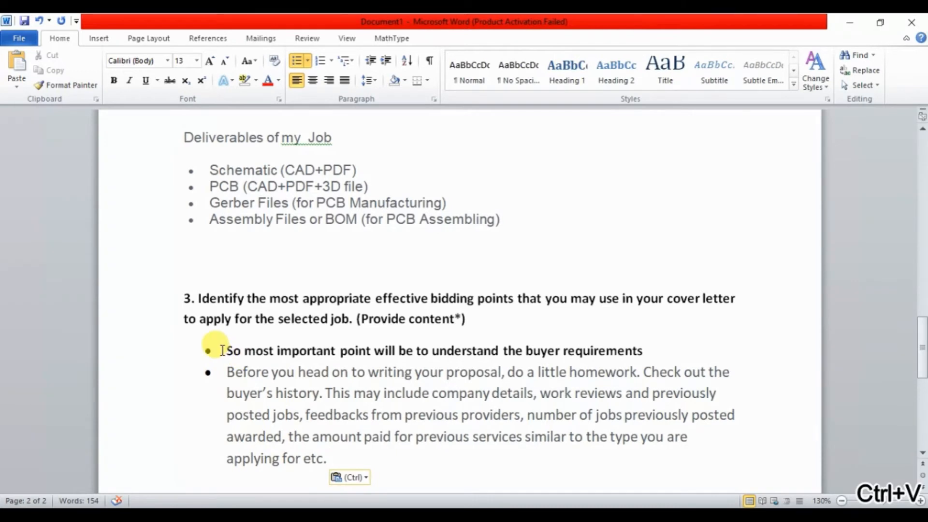
# Make both bullets under task 3 bold.
pyautogui.moveTo(227, 350); pyautogui.dragTo(327, 451)
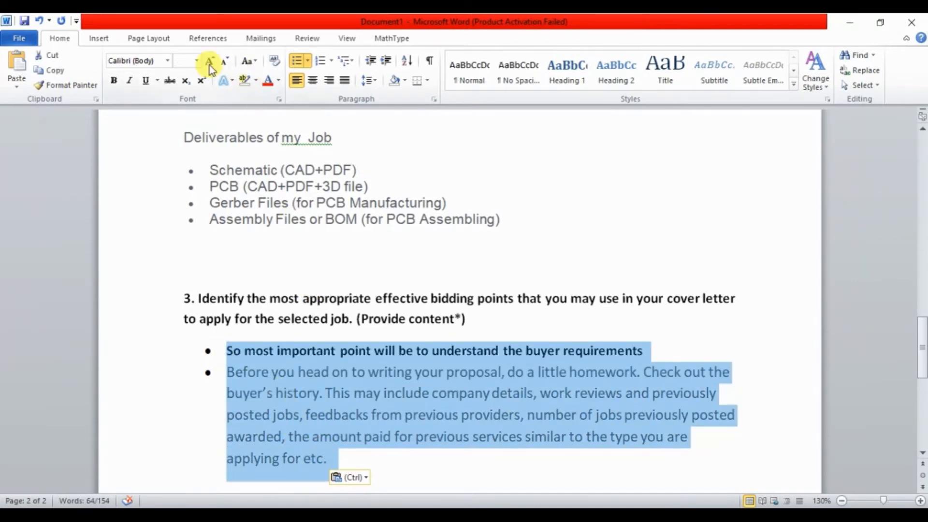
pyautogui.click(111, 83)
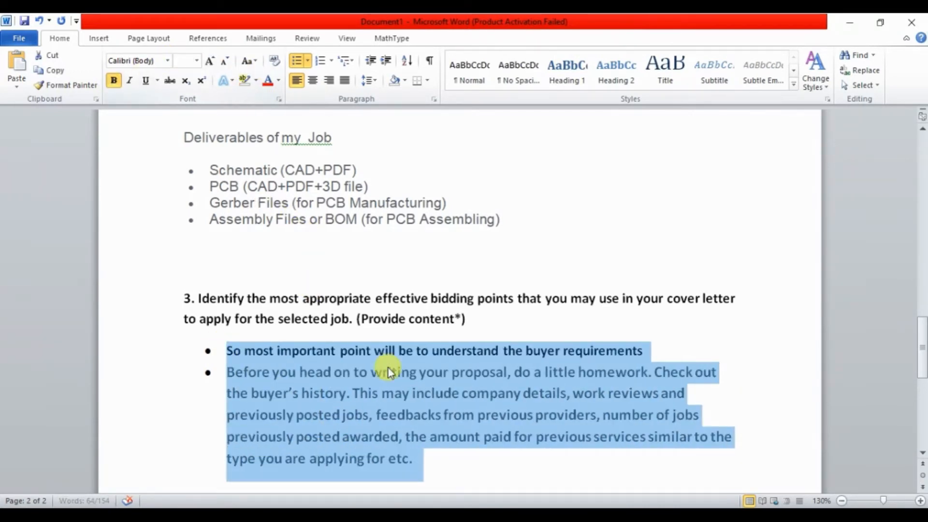
pyautogui.click(357, 410)
pyautogui.click(226, 349)
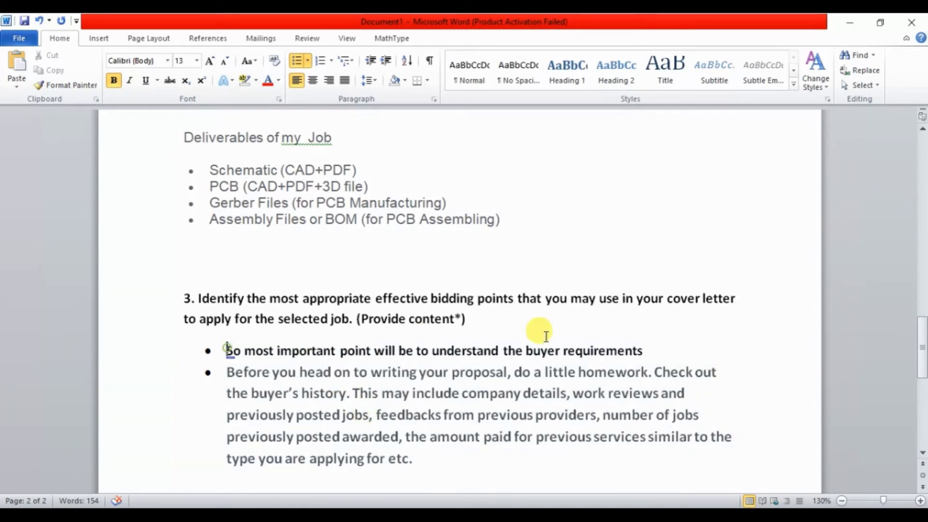
# Change the font color of both bullets under task 3 to black.
pyautogui.keyDown('shift'); pyautogui.click(647, 348); pyautogui.keyUp('shift')
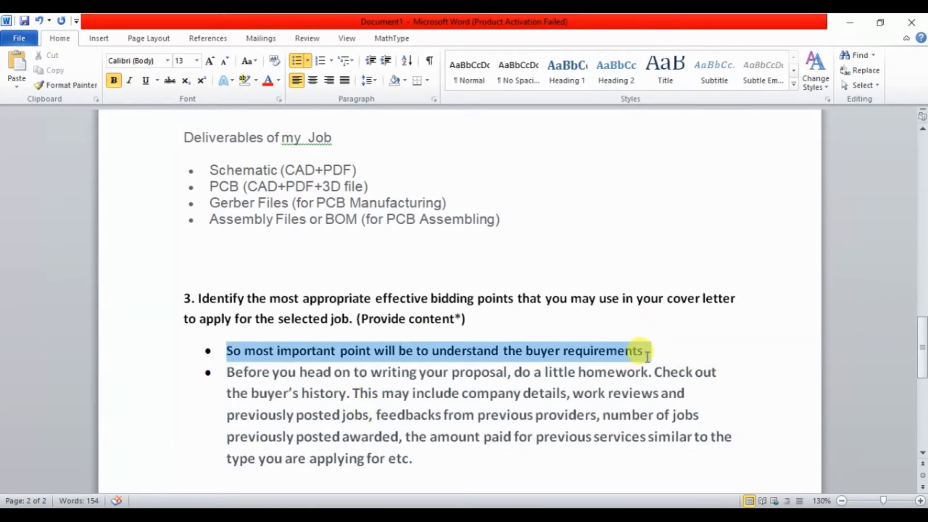
pyautogui.keyDown('shift'); pyautogui.click(503, 464); pyautogui.keyUp('shift')
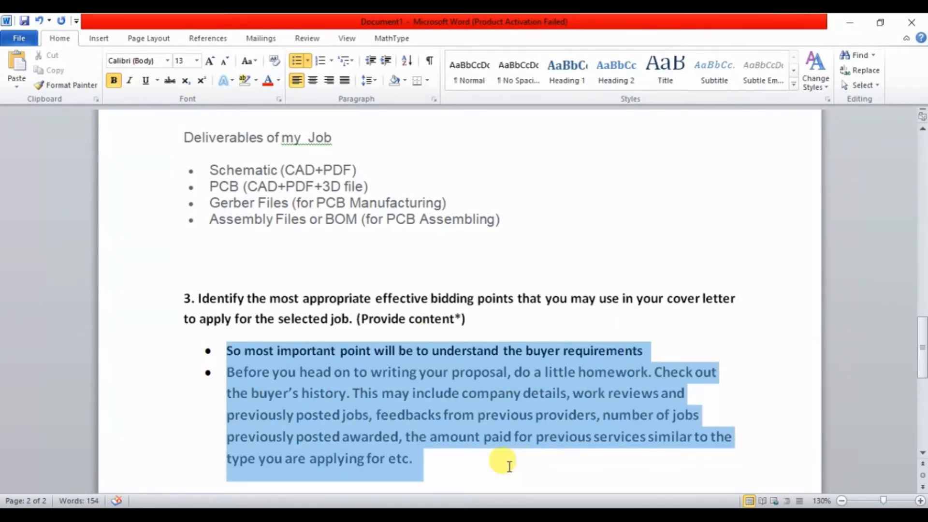
pyautogui.click(279, 82)
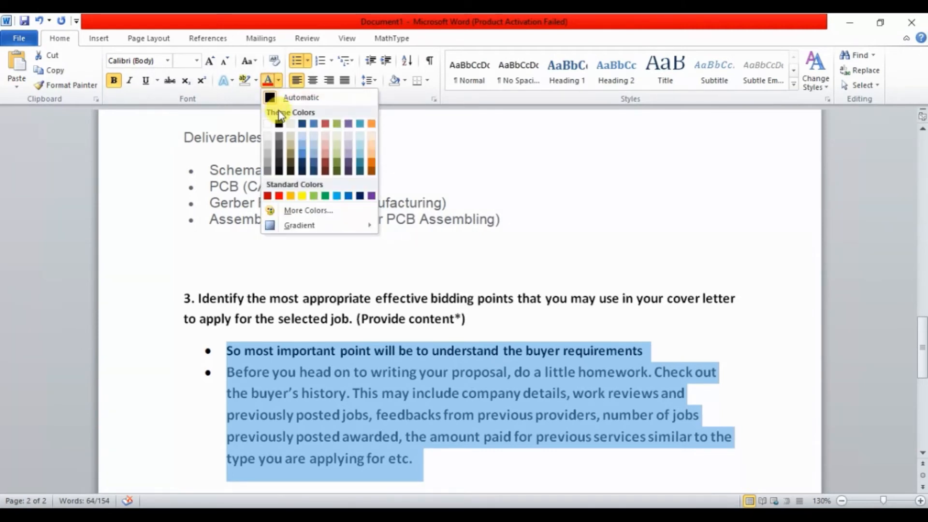
pyautogui.click(279, 124)
pyautogui.click(626, 399)
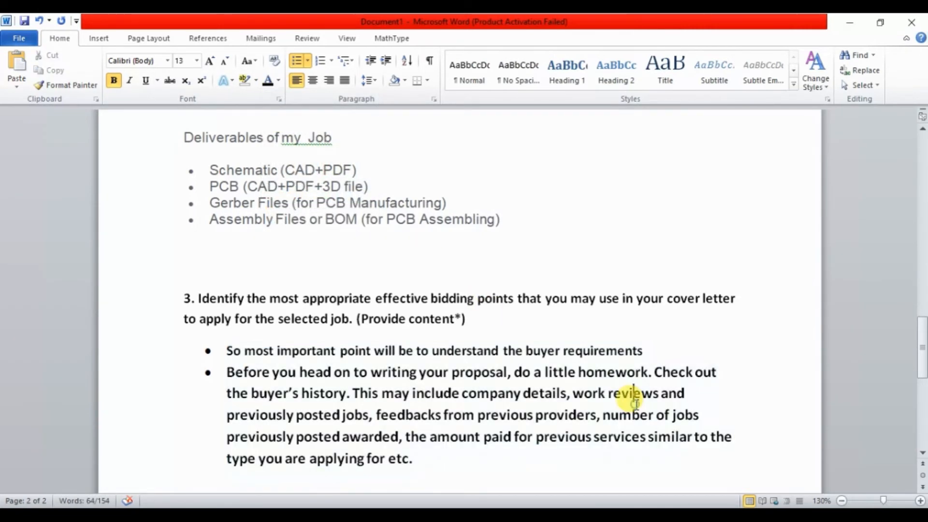
# Start a third bullet, then copy "Check, re-check and re-check what you have written" from Rule#4 of the freelancewriting.com article.
pyautogui.click(480, 462)
pyautogui.press('Return')
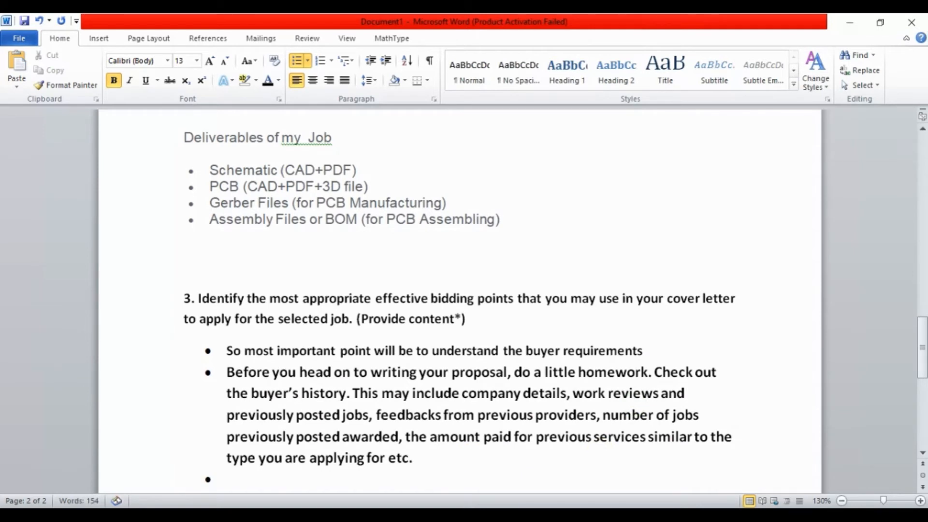
pyautogui.hotkey('ctrl', 'r')
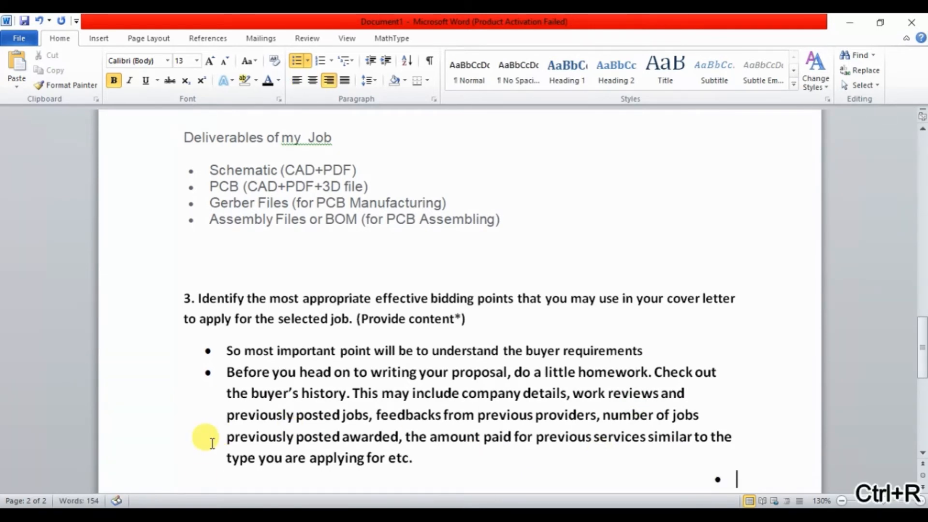
pyautogui.hotkey('alt', 'Tab')
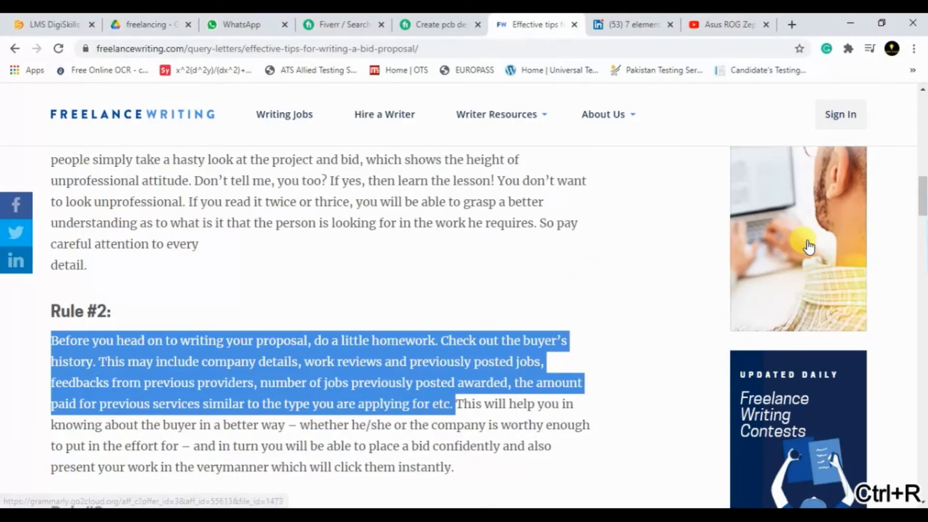
pyautogui.moveTo(922, 197); pyautogui.dragTo(923, 217)
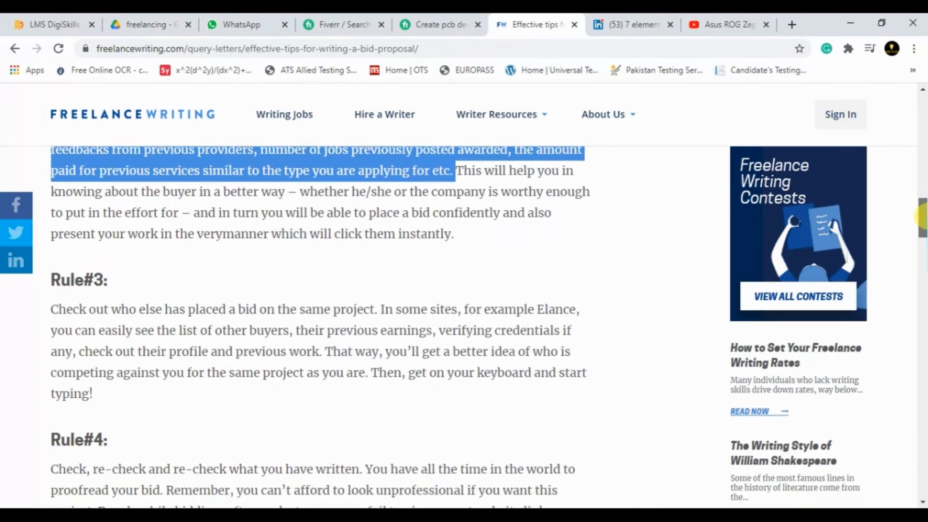
pyautogui.moveTo(923, 216); pyautogui.dragTo(923, 235)
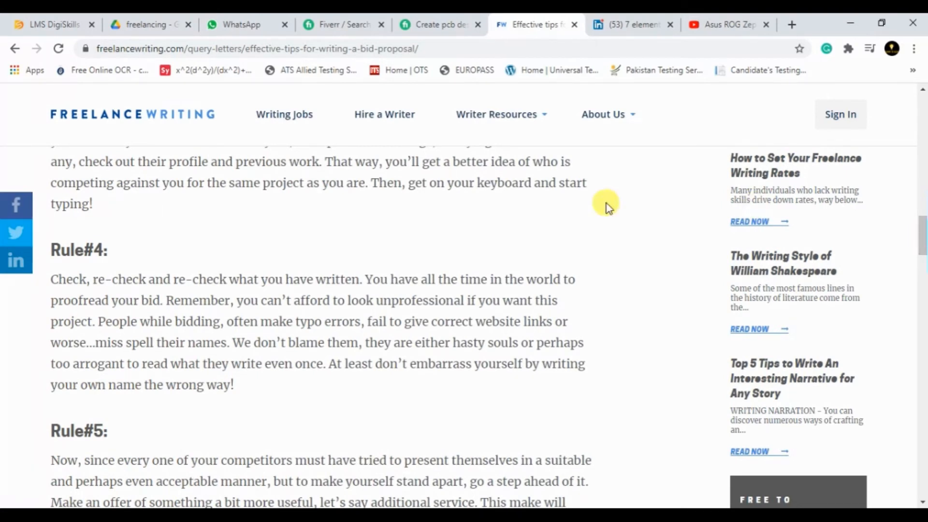
pyautogui.moveTo(47, 283); pyautogui.dragTo(357, 274)
pyautogui.hotkey('ctrl', 'c')
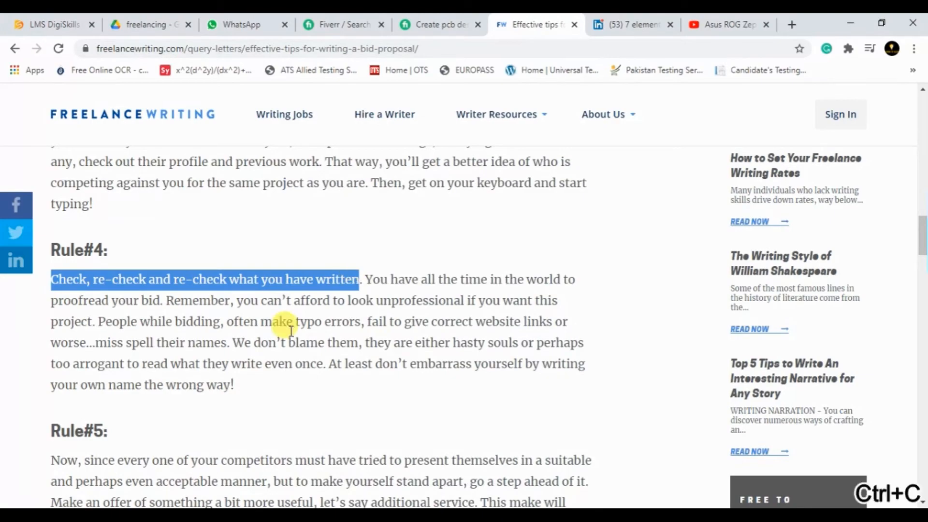
# Back in the Word document, restore the empty third bullet to left alignment and paste the copied Rule#4 text into it.
pyautogui.hotkey('alt', 'Tab')
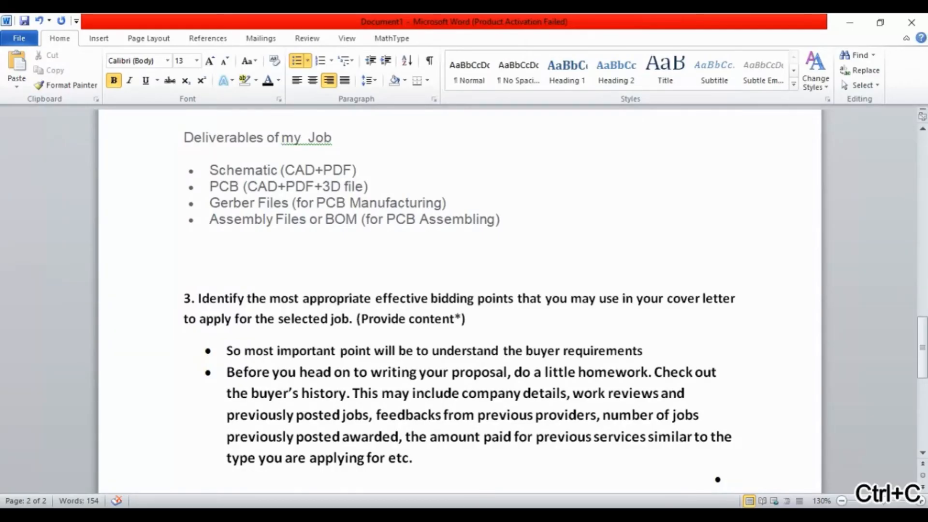
pyautogui.press('BackSpace')
pyautogui.press('Return')
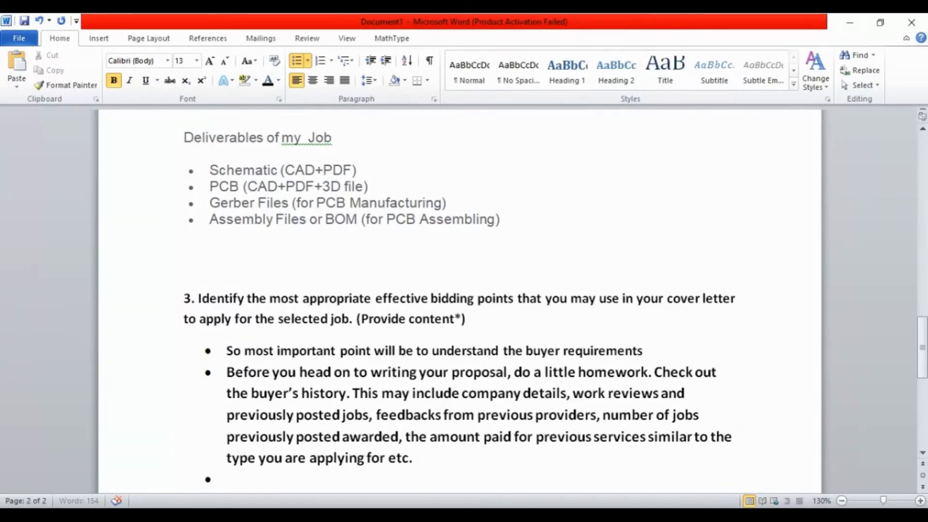
pyautogui.hotkey('ctrl', 'v')
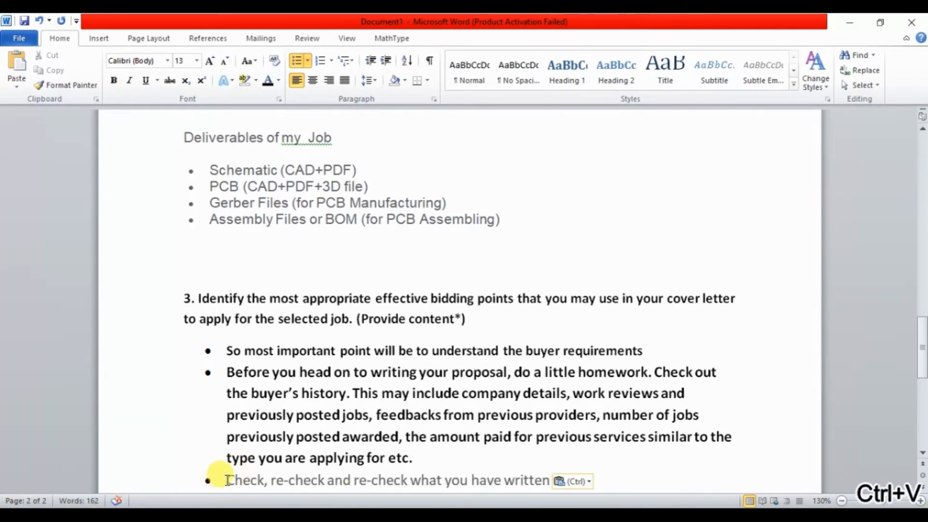
# Paste "Make sure that you give authentic proof for every task or project you have executed" as a fourth bullet.
pyautogui.press('Return')
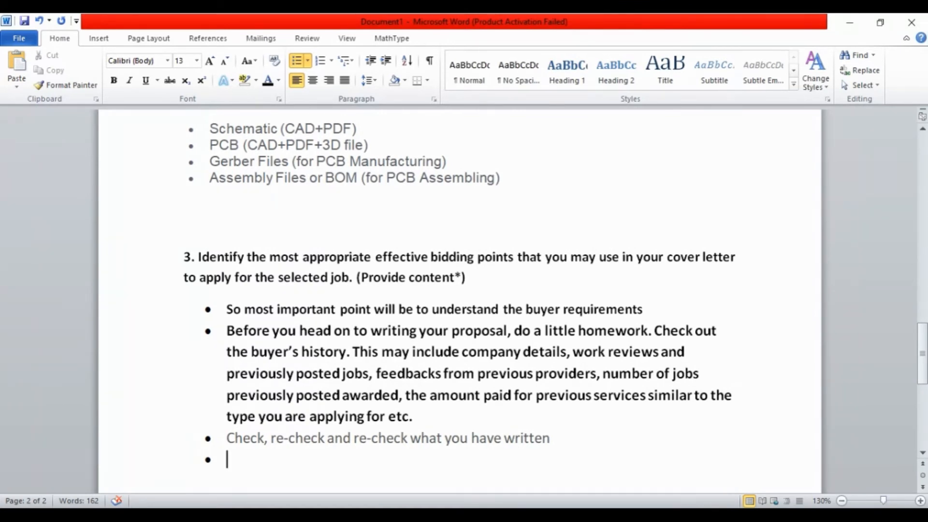
pyautogui.hotkey('ctrl', 'v')
pyautogui.moveTo(89, 480)
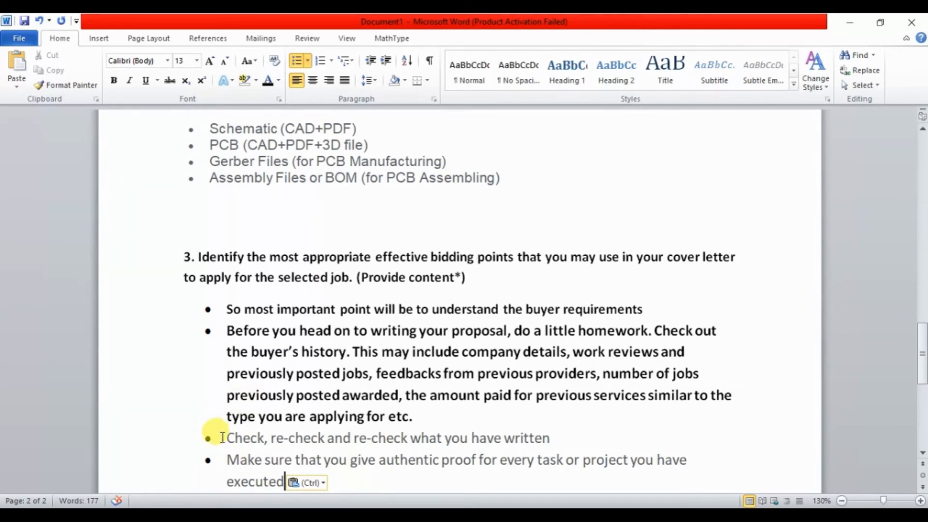
# Change the font color of the third and fourth bullets to black.
pyautogui.moveTo(222, 437); pyautogui.dragTo(285, 481)
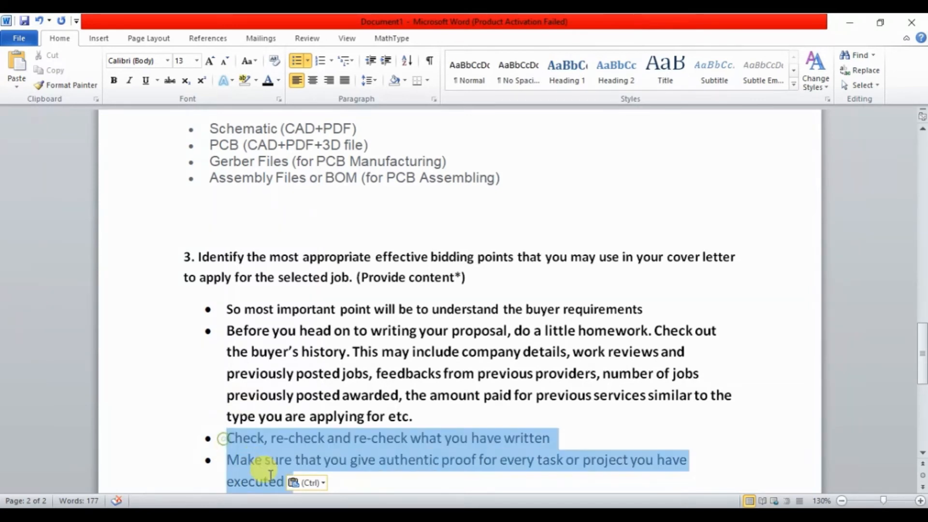
pyautogui.click(280, 81)
pyautogui.click(282, 123)
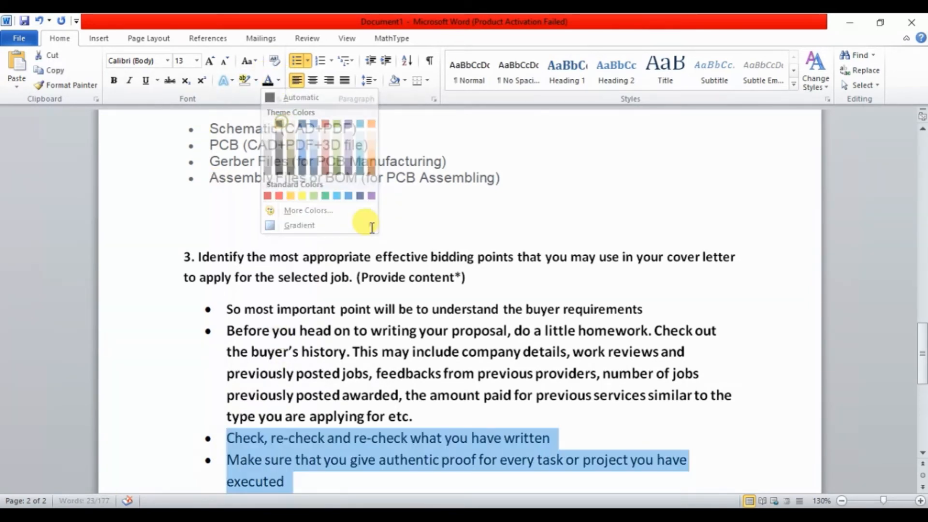
pyautogui.moveTo(922, 353); pyautogui.dragTo(921, 363)
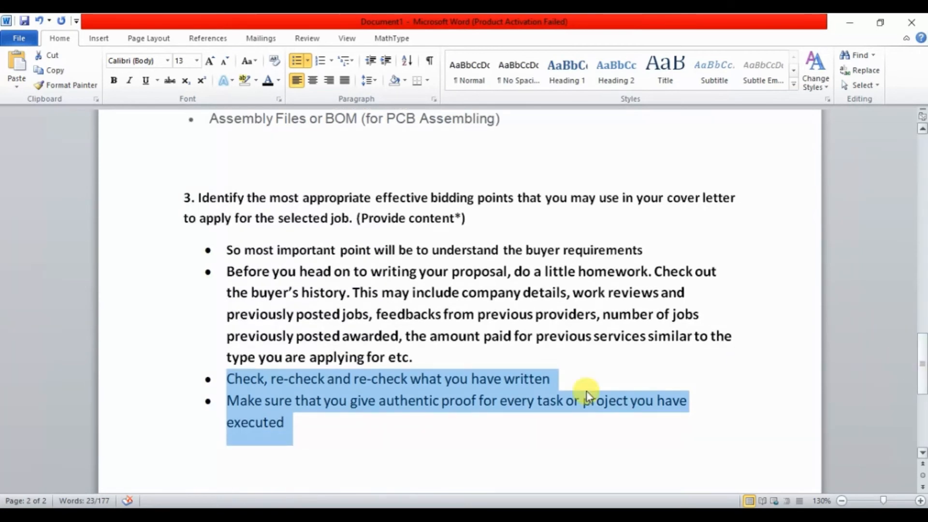
pyautogui.click(472, 404)
# Format all four bullets under task 3 in Times New Roman, size 12, with a dark shade of the black theme color.
pyautogui.moveTo(340, 425); pyautogui.dragTo(232, 250)
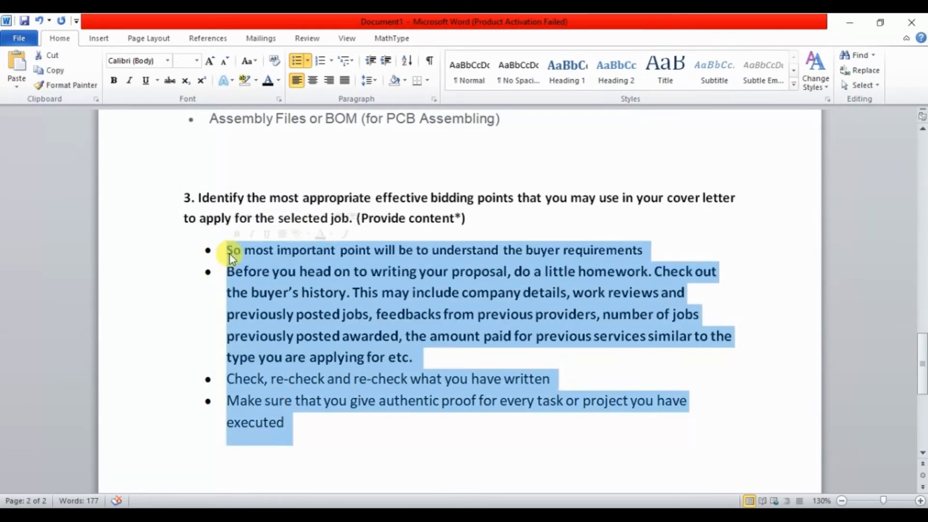
pyautogui.click(168, 61)
pyautogui.click(164, 139)
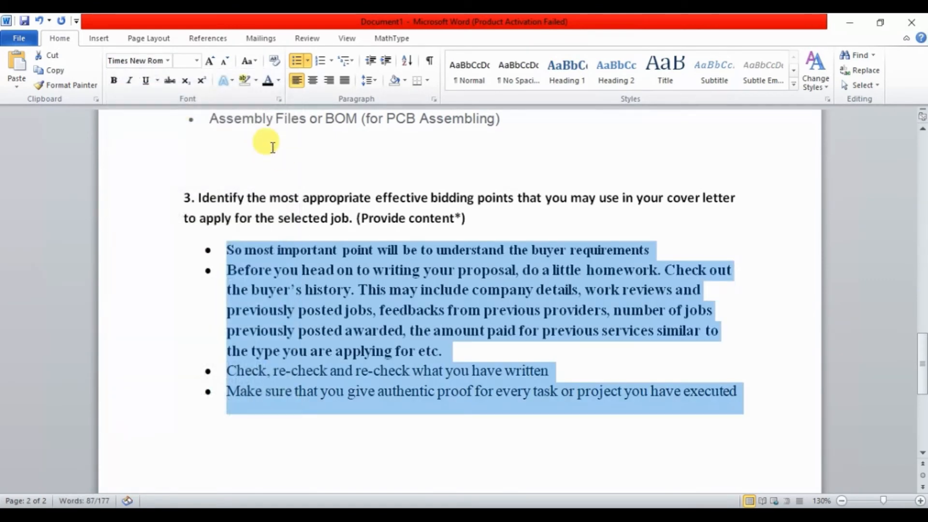
pyautogui.click(206, 61)
pyautogui.click(197, 61)
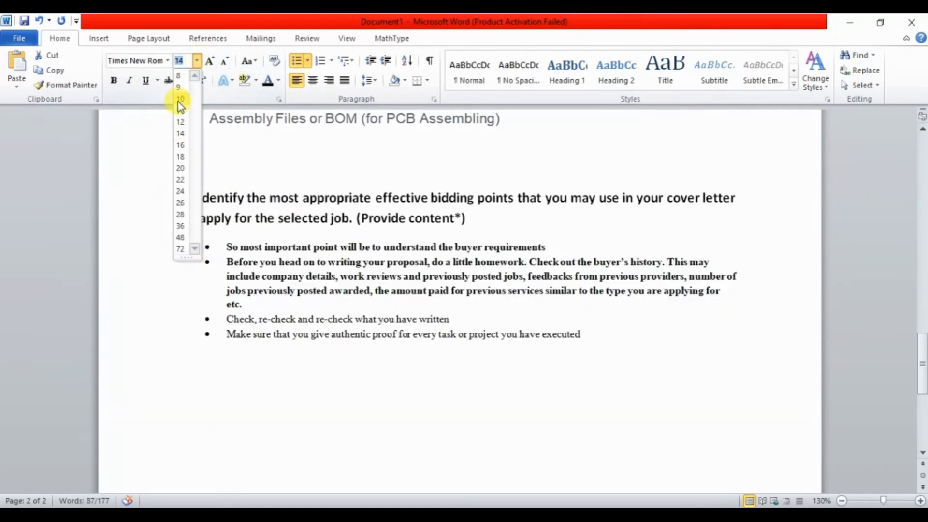
pyautogui.click(179, 122)
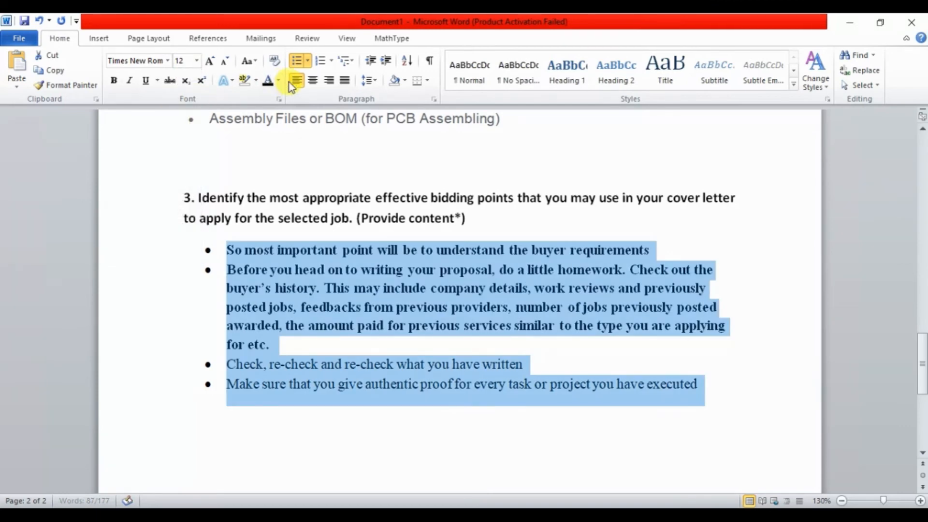
pyautogui.click(279, 82)
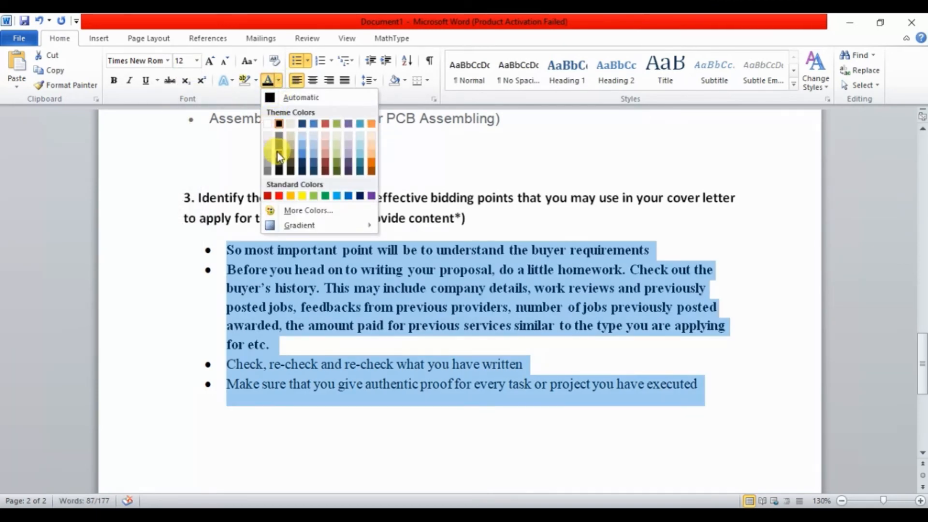
pyautogui.click(278, 157)
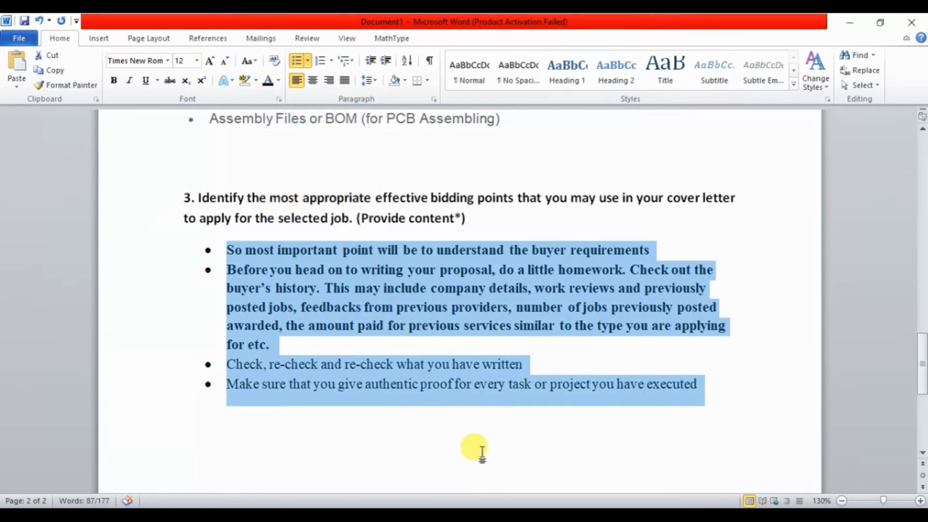
# Remove the bold formatting from the first two bullets under task 3.
pyautogui.moveTo(370, 349); pyautogui.dragTo(227, 250)
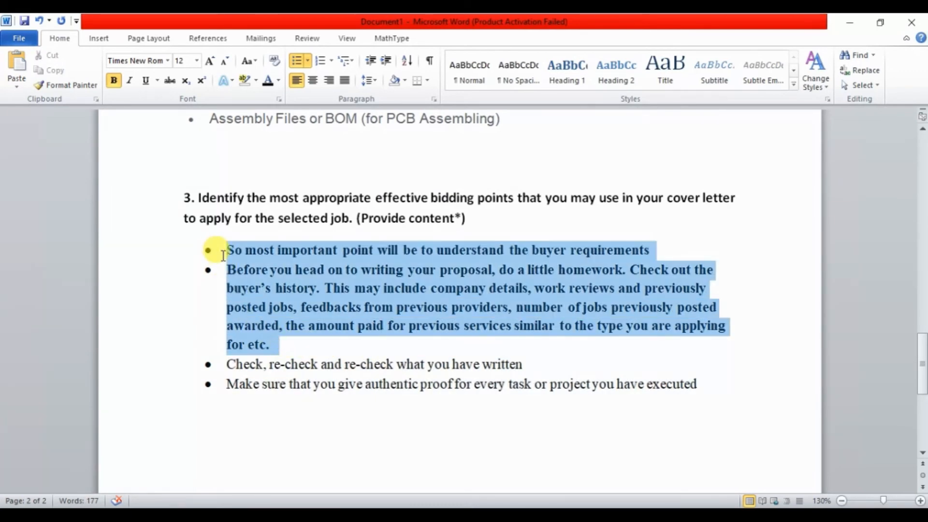
pyautogui.click(111, 82)
pyautogui.click(396, 434)
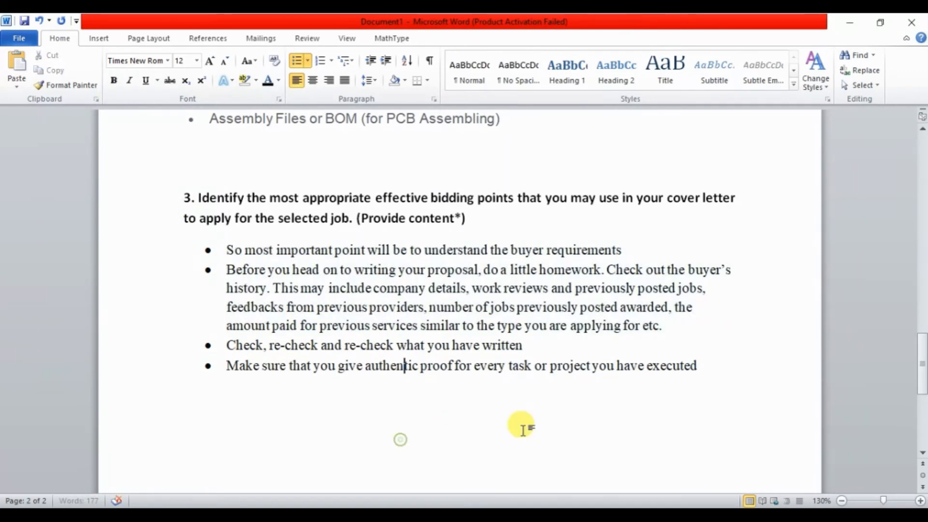
# Copy the complete task 4 text about writing a cover letter from the exercise PDF and paste it below the bullets in the Word document.
pyautogui.click(723, 413)
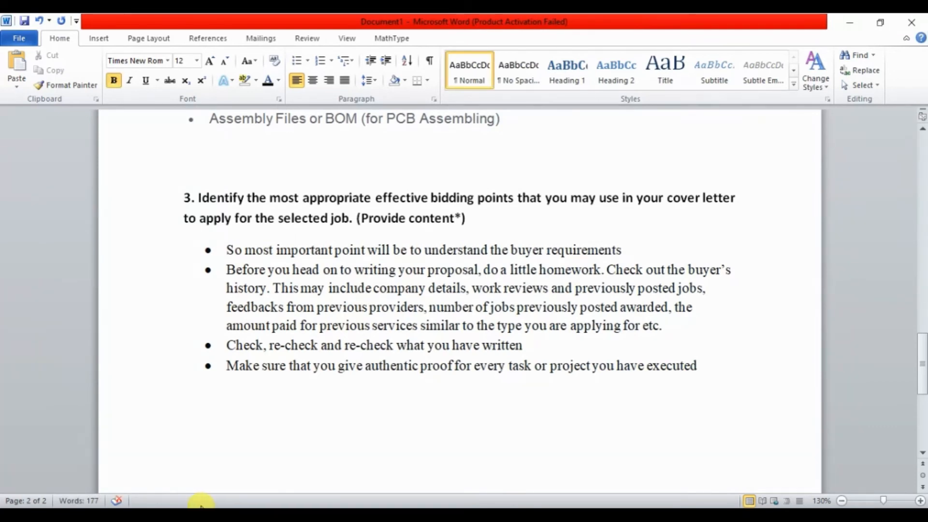
pyautogui.click(201, 505)
pyautogui.click(154, 415)
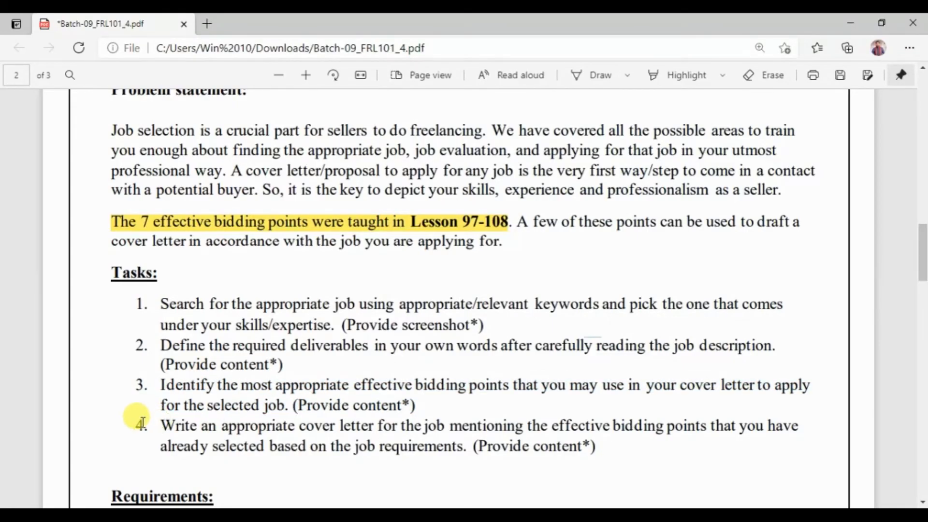
pyautogui.moveTo(138, 425); pyautogui.dragTo(358, 445)
pyautogui.moveTo(476, 444); pyautogui.dragTo(138, 425)
pyautogui.click(602, 434)
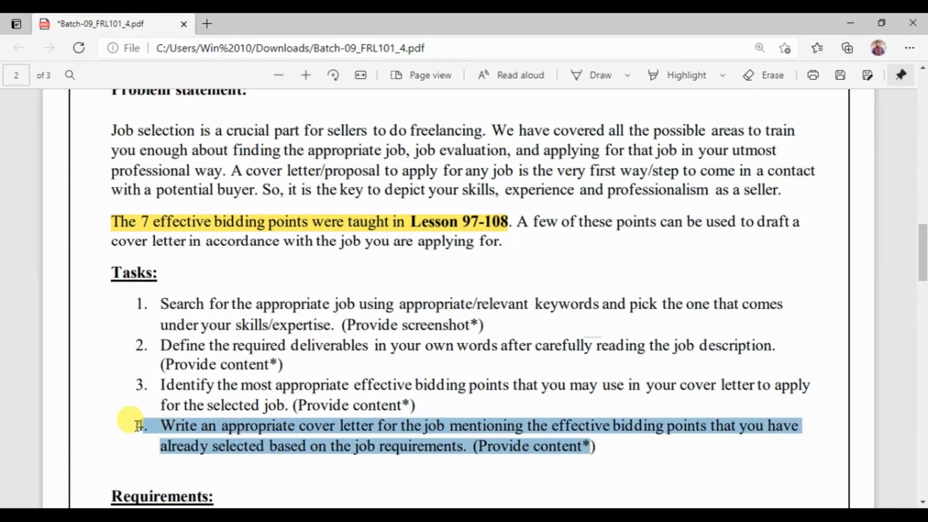
pyautogui.doubleClick(136, 426)
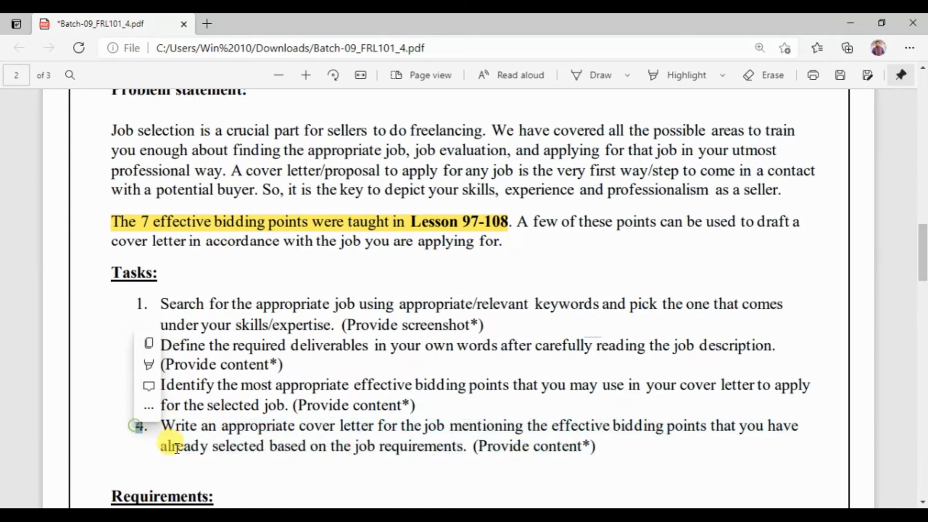
pyautogui.click(160, 430)
pyautogui.moveTo(127, 424); pyautogui.dragTo(593, 450)
pyautogui.hotkey('ctrl', 'c')
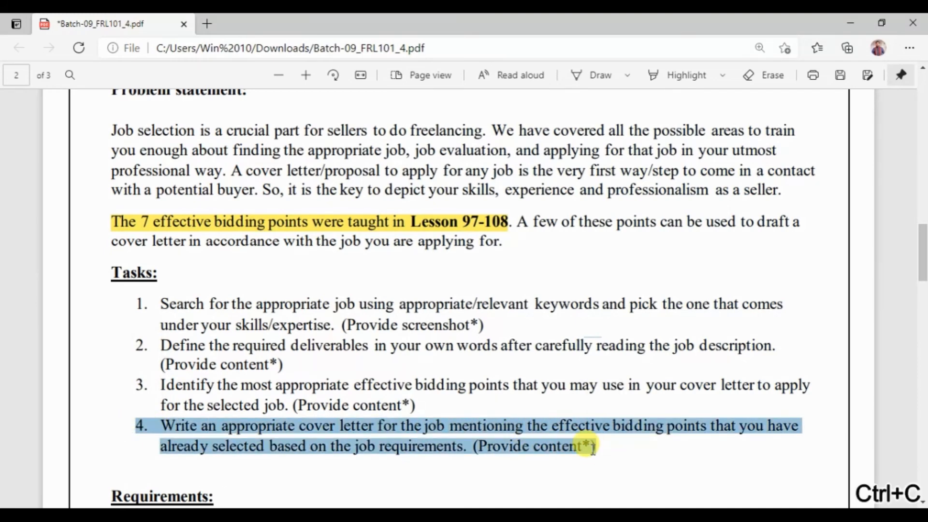
pyautogui.hotkey('alt', 'Tab')
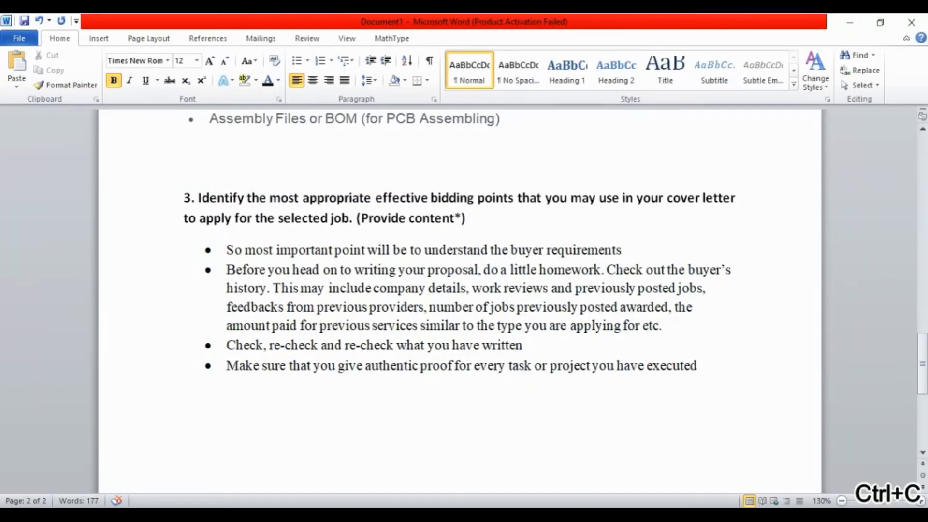
pyautogui.hotkey('ctrl', 'v')
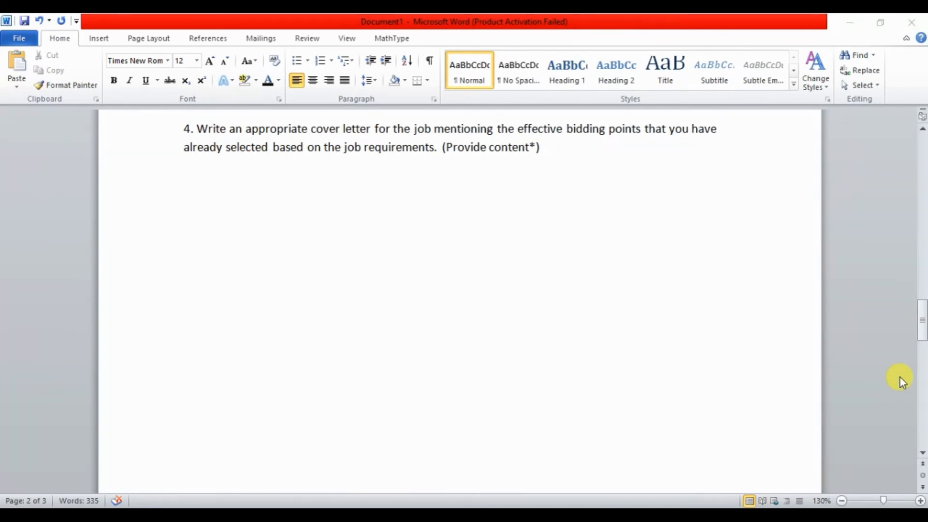
# Review the PCB designer cover letter below task 4, paragraph by paragraph from the salutation to the closing.
pyautogui.moveTo(922, 331); pyautogui.dragTo(810, 356)
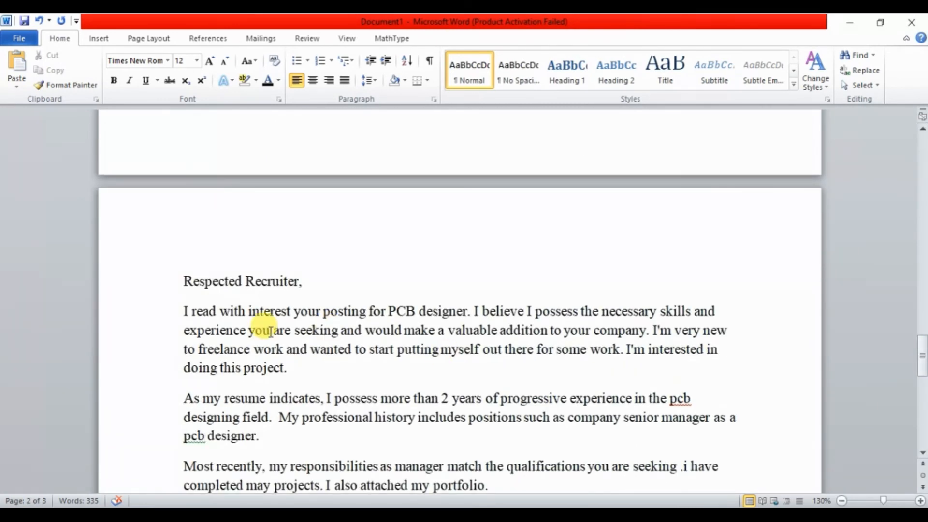
pyautogui.moveTo(180, 280); pyautogui.dragTo(325, 275)
pyautogui.click(331, 279)
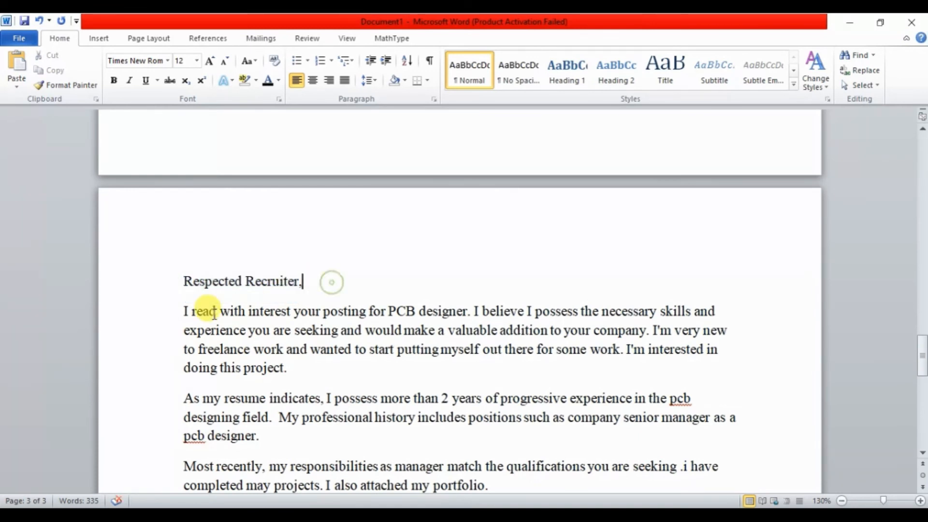
pyautogui.moveTo(187, 313); pyautogui.dragTo(474, 363)
pyautogui.click(474, 363)
pyautogui.scroll(-3, 743, 328)
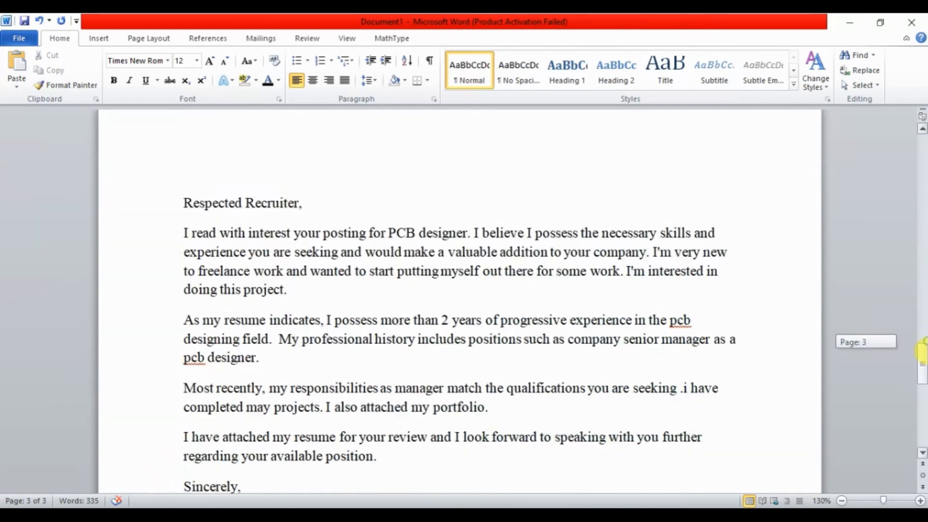
pyautogui.moveTo(183, 252); pyautogui.dragTo(394, 292)
pyautogui.click(224, 320)
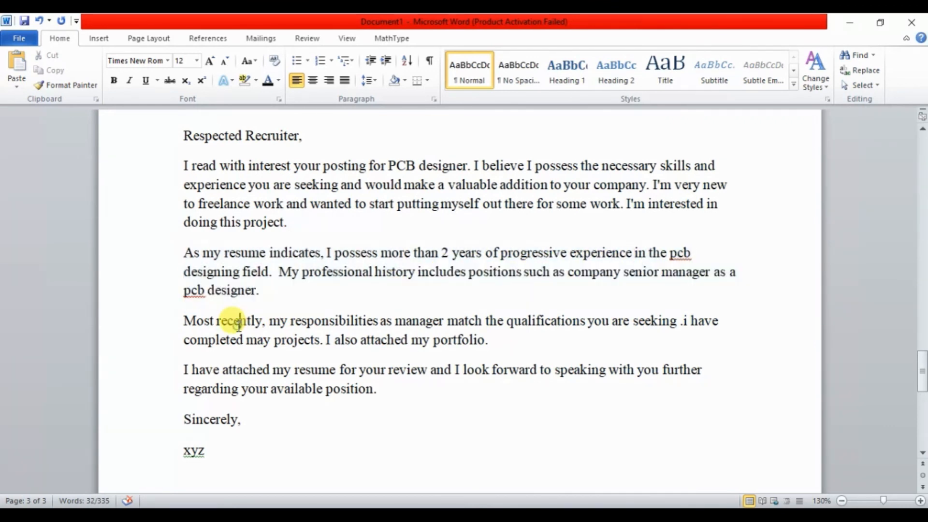
pyautogui.moveTo(194, 321); pyautogui.dragTo(501, 335)
pyautogui.click(501, 333)
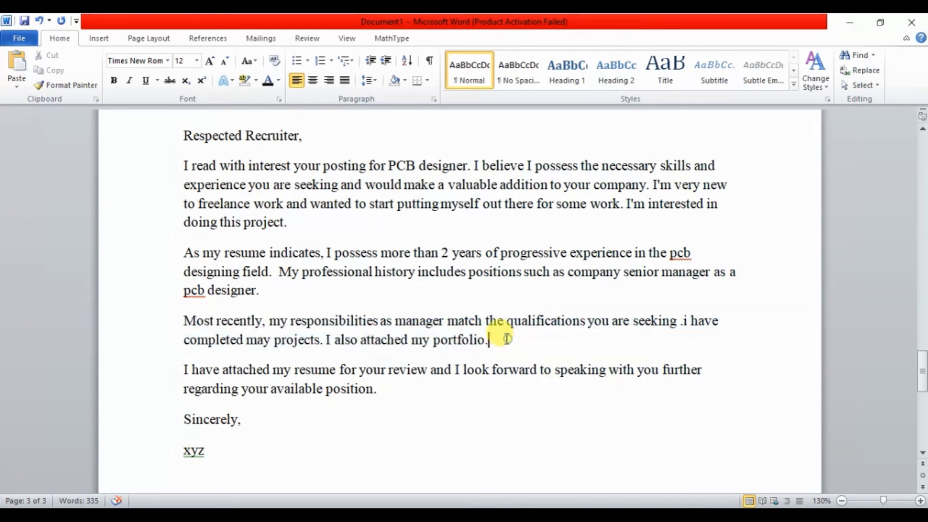
pyautogui.moveTo(182, 370); pyautogui.dragTo(406, 380)
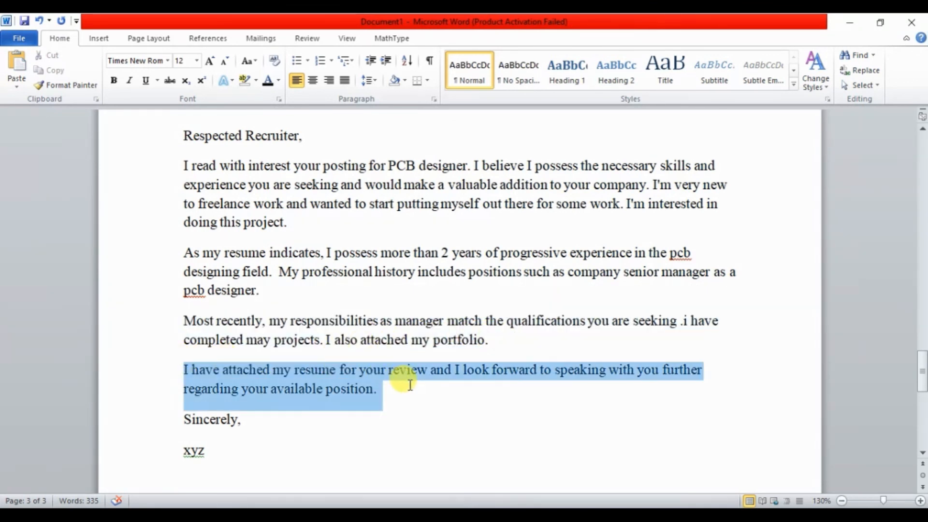
pyautogui.click(435, 390)
# Save the exercise as a Word document named Hands 4 on the Desktop and close it.
pyautogui.moveTo(921, 379); pyautogui.dragTo(920, 94)
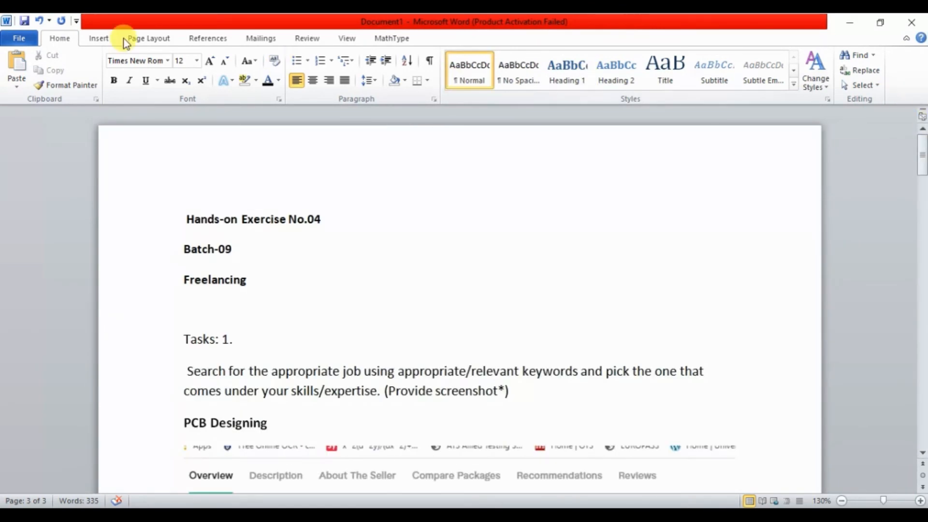
pyautogui.click(14, 38)
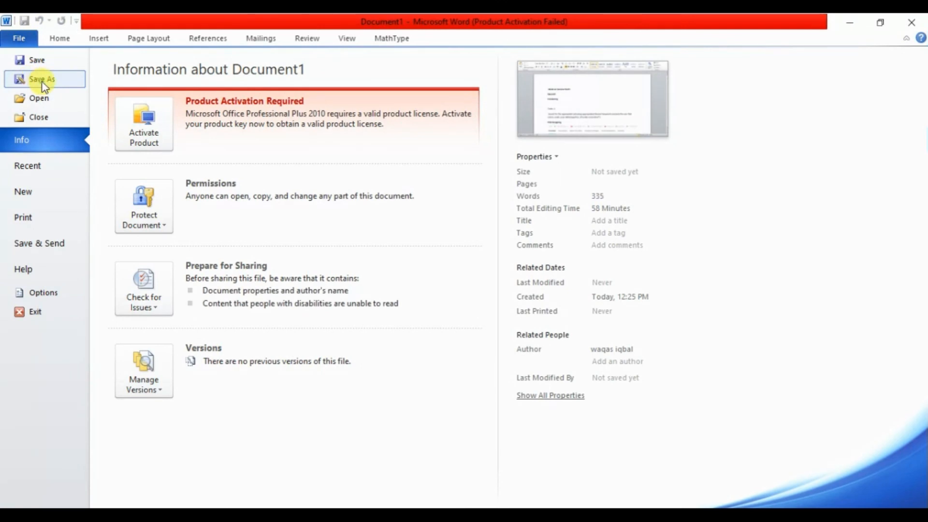
pyautogui.click(42, 79)
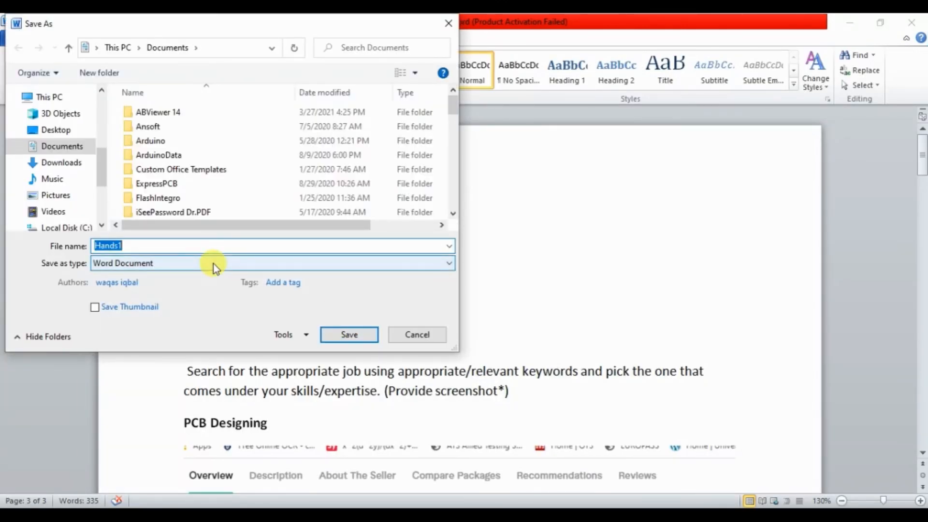
pyautogui.write('Hands 4')
pyautogui.click(56, 129)
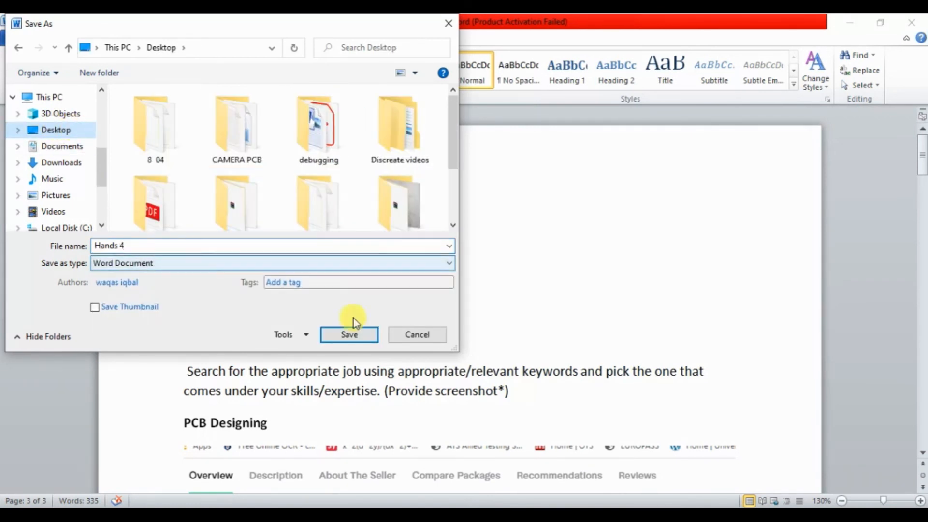
pyautogui.click(333, 335)
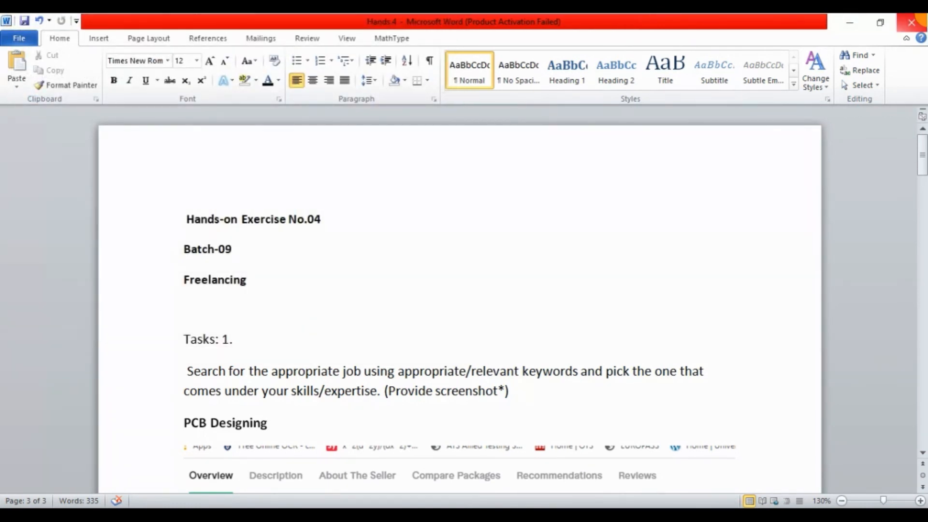
pyautogui.click(912, 21)
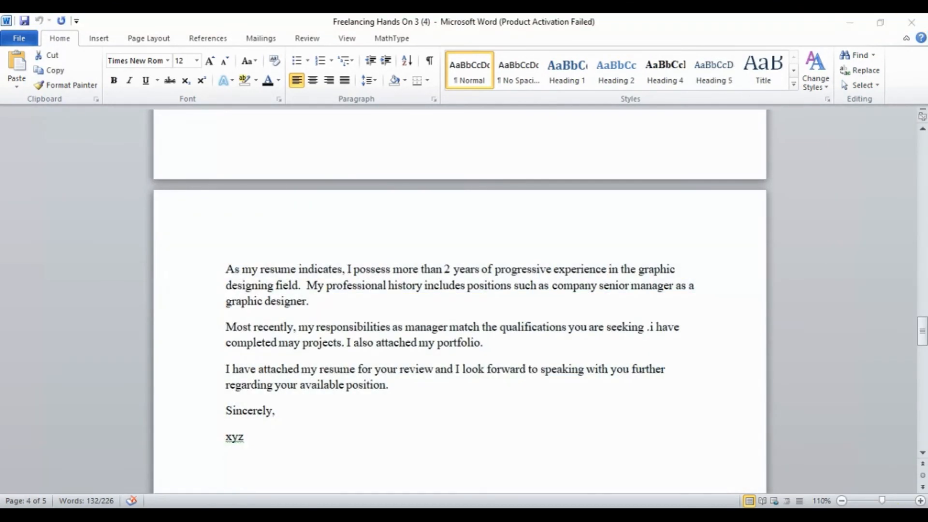